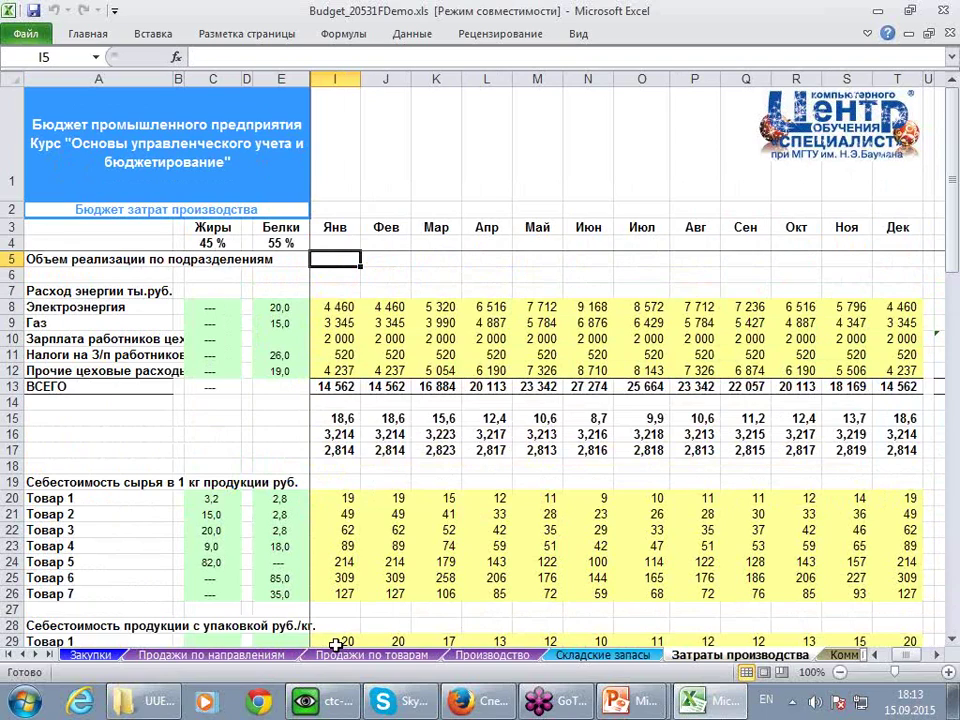
Go to the Производство sheet and inspect the March production formula for Товар 6 in K11
key(ctrl+Page_Up)
key(ctrl+Page_Up)
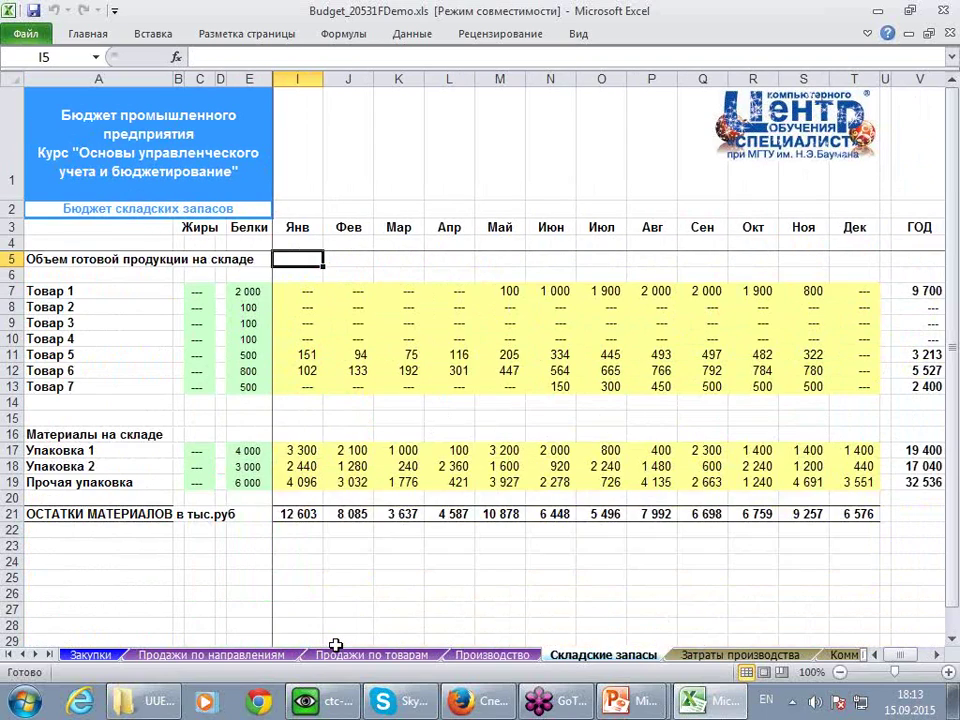
click(418, 354)
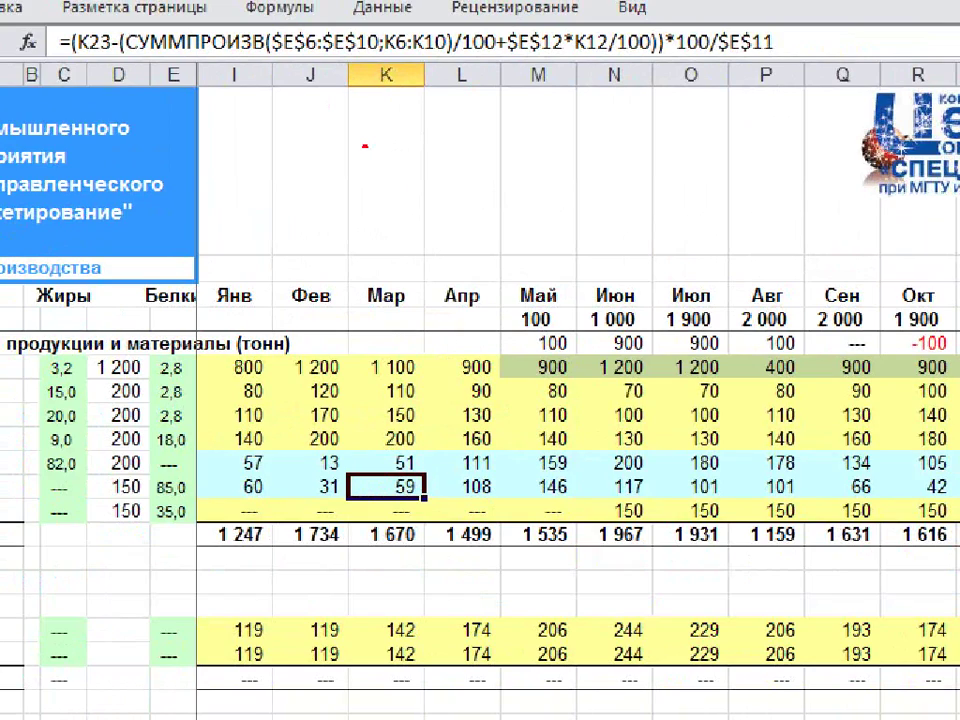
mouse_move(440, 120)
mouse_down()
mouse_move(395, 118)
mouse_move(378, 195)
mouse_up()
mouse_move(405, 105)
mouse_down()
mouse_move(400, 212)
mouse_move(422, 140)
mouse_move(398, 214)
mouse_up()
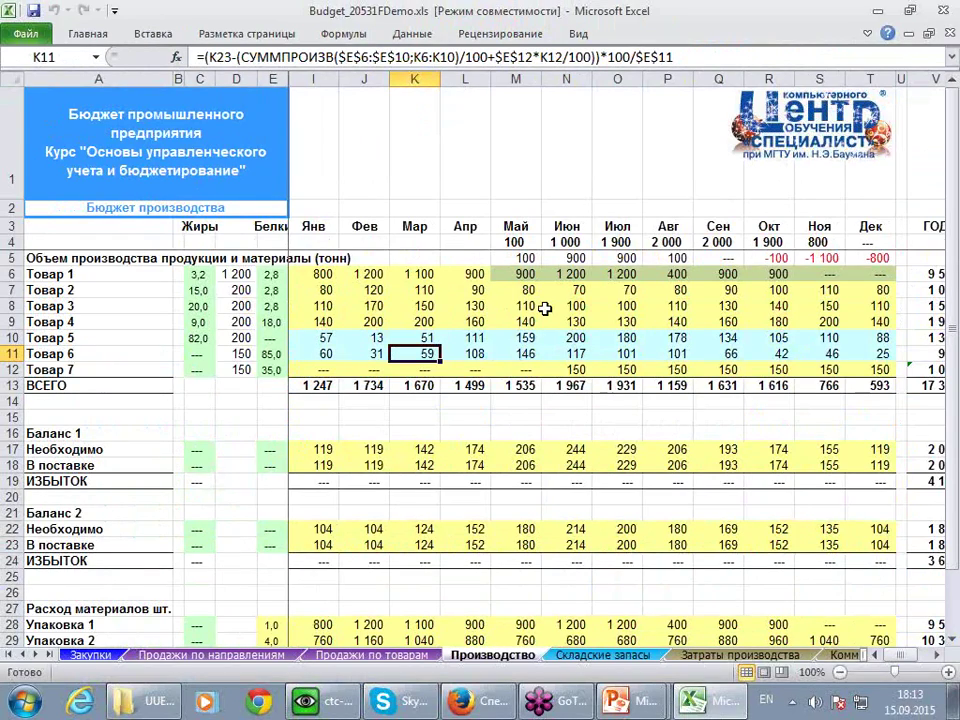
Review the budget sheets in order from Складские запасы through Движение денежных средств
key(ctrl+Page_Down)
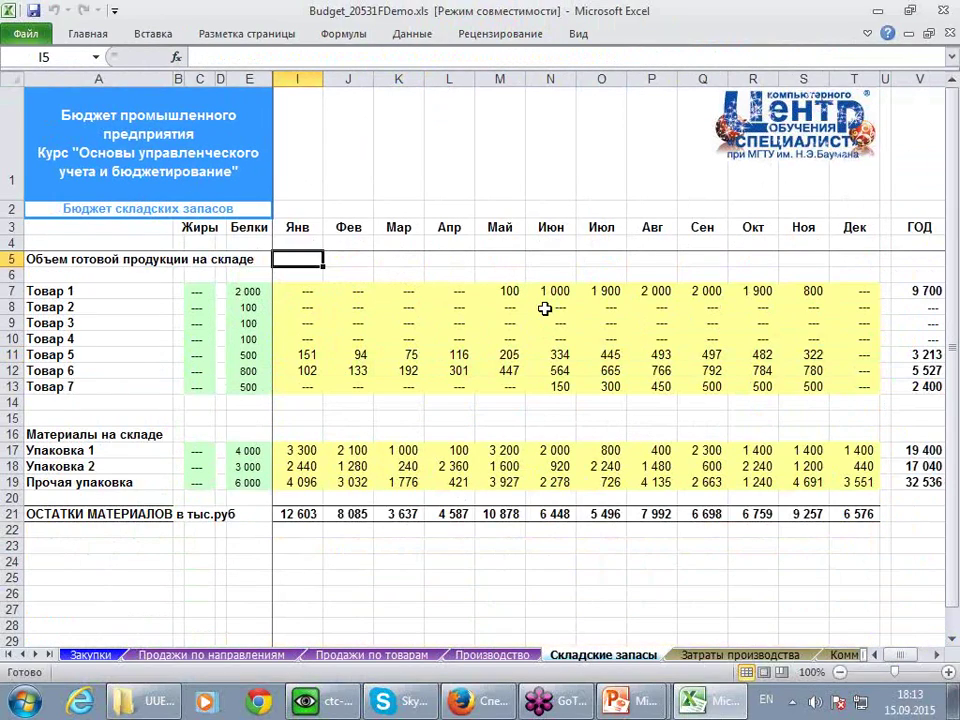
key(ctrl+Page_Down)
key(ctrl+Page_Down)
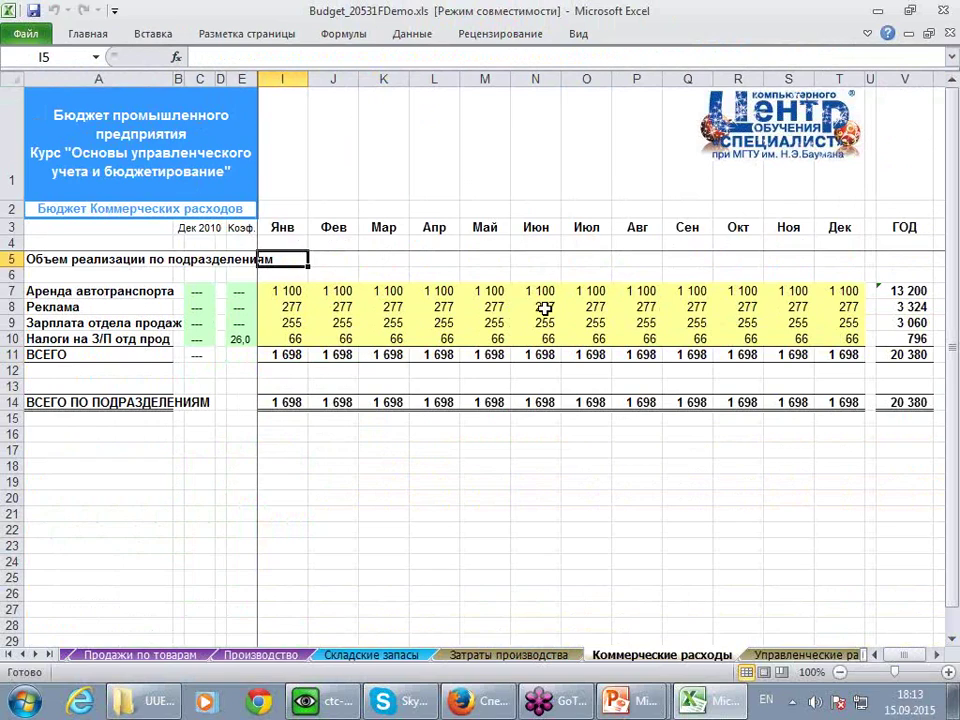
key(ctrl+Page_Down)
key(ctrl+Page_Down)
key(ctrl+Page_Down)
key(ctrl+Page_Down)
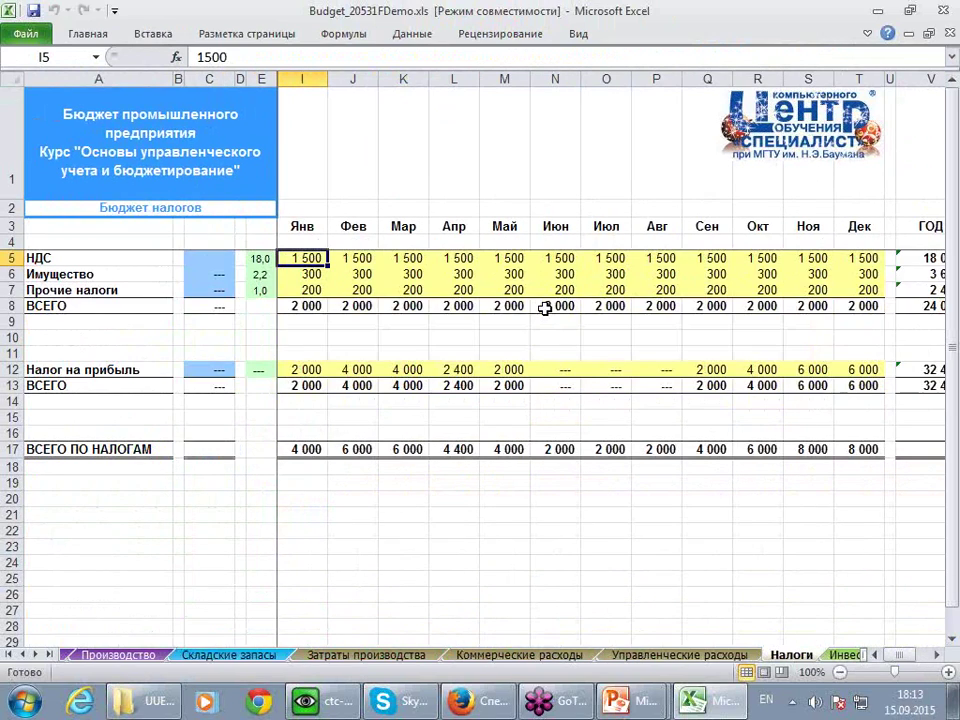
key(ctrl+Page_Down)
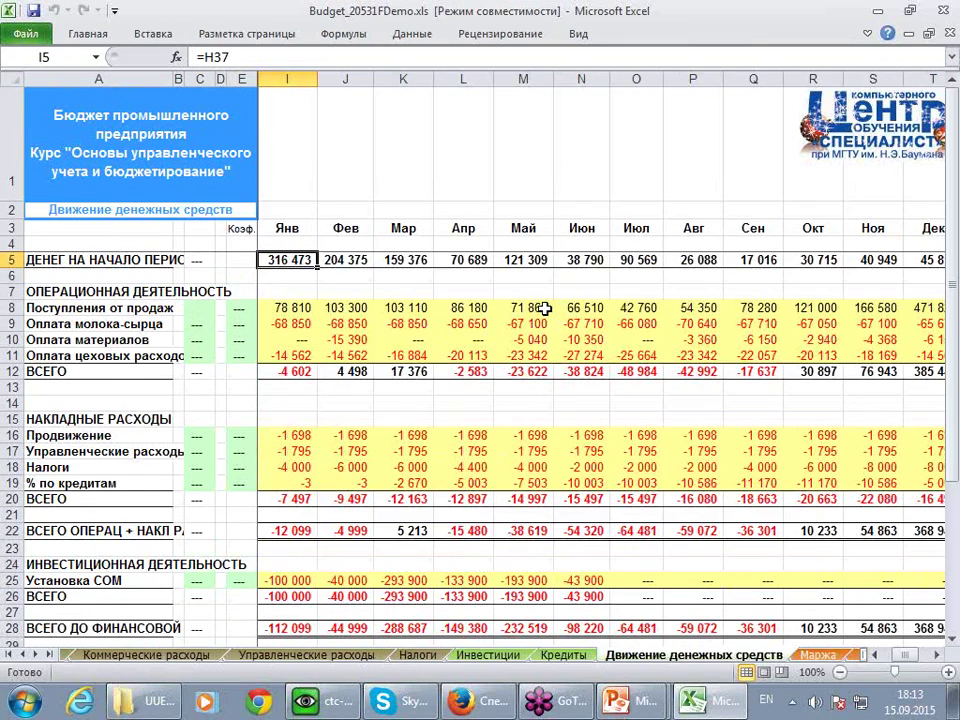
Examine the Маржа sheet from product sales down to the margin by client groups
key(ctrl+Page_Down)
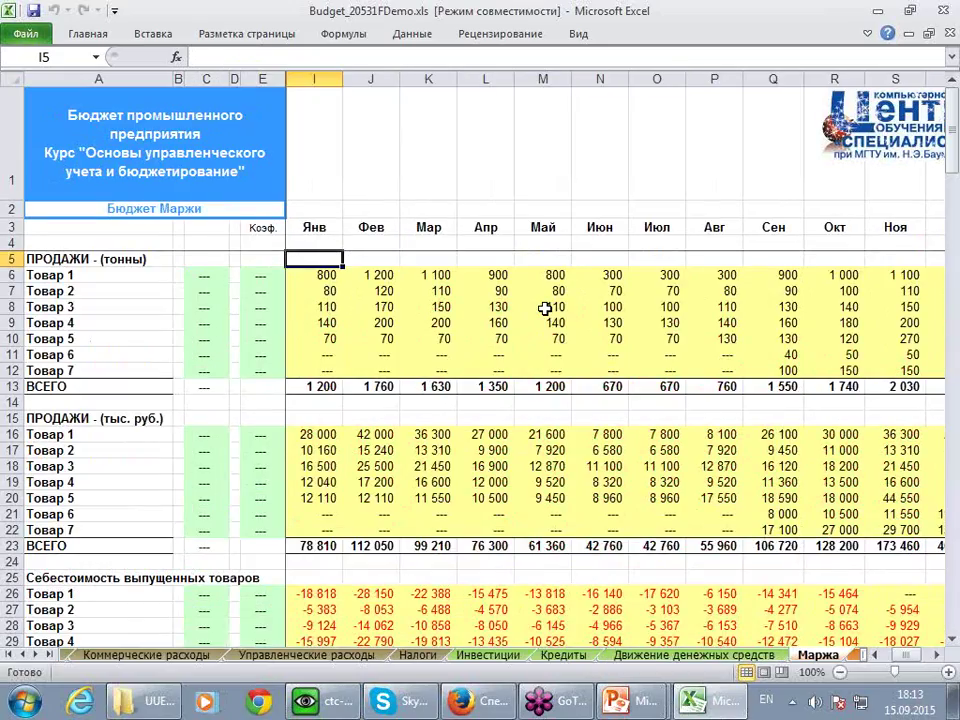
scroll(550, 312, down, 3)
scroll(499, 329, down, 7)
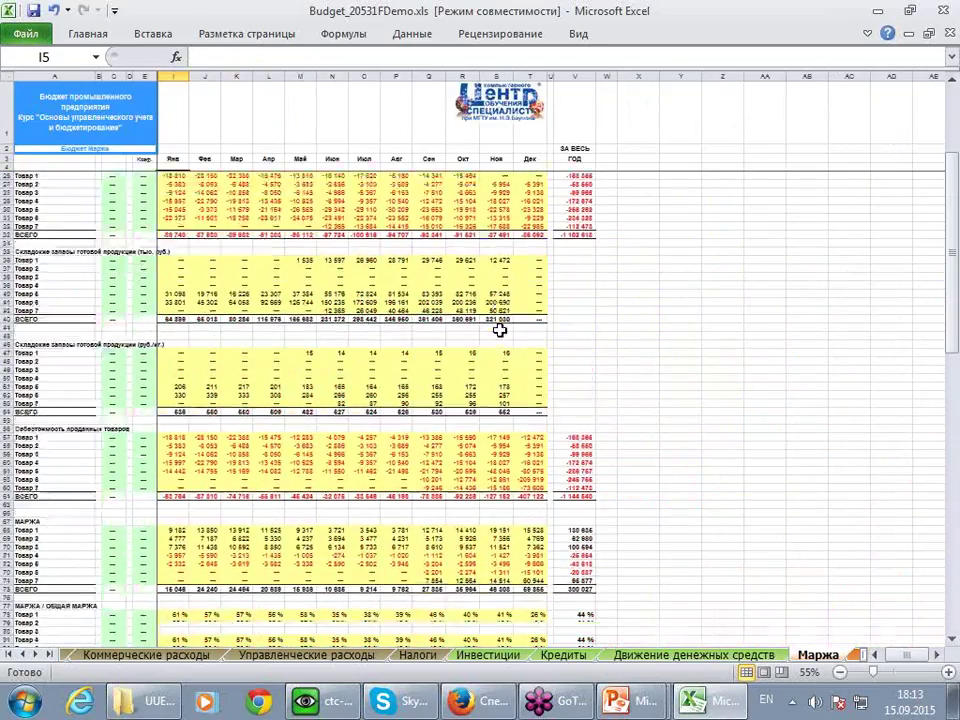
scroll(499, 329, down, 20)
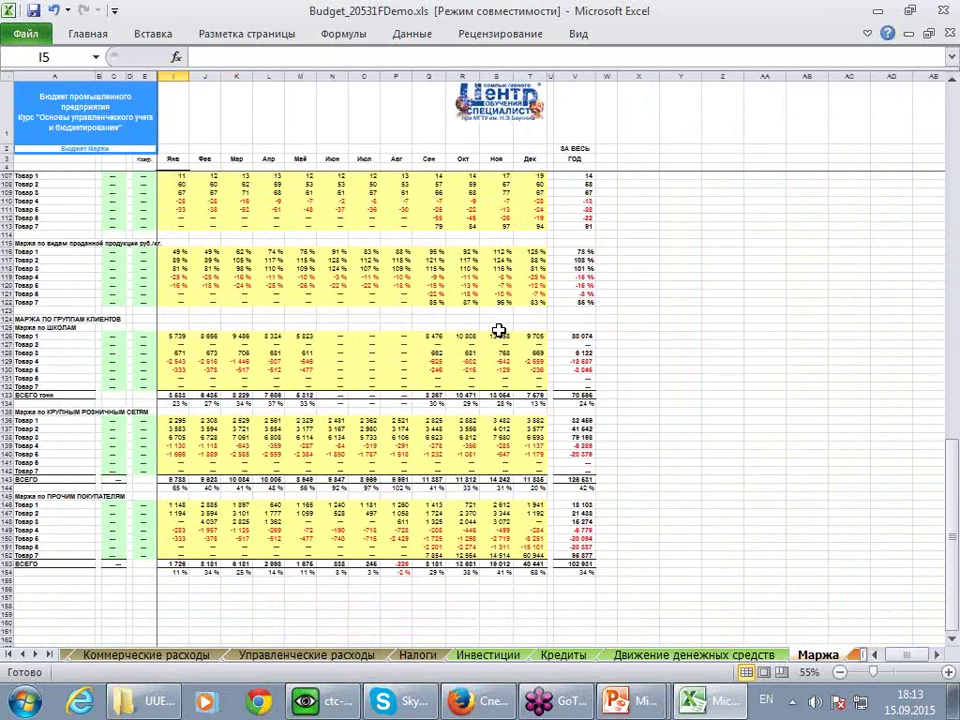
Go through the Прибыли и убытки and Баланс sheets to ДДС (Косвенный метод)
key(ctrl+Page_Down)
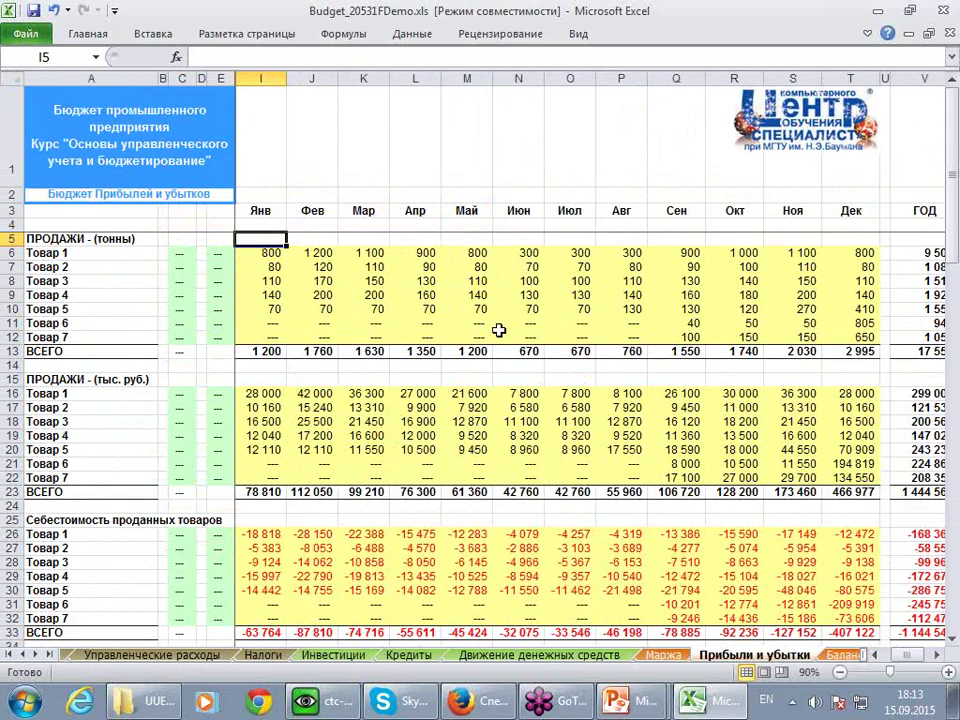
key(ctrl+Page_Down)
key(ctrl+Page_Down)
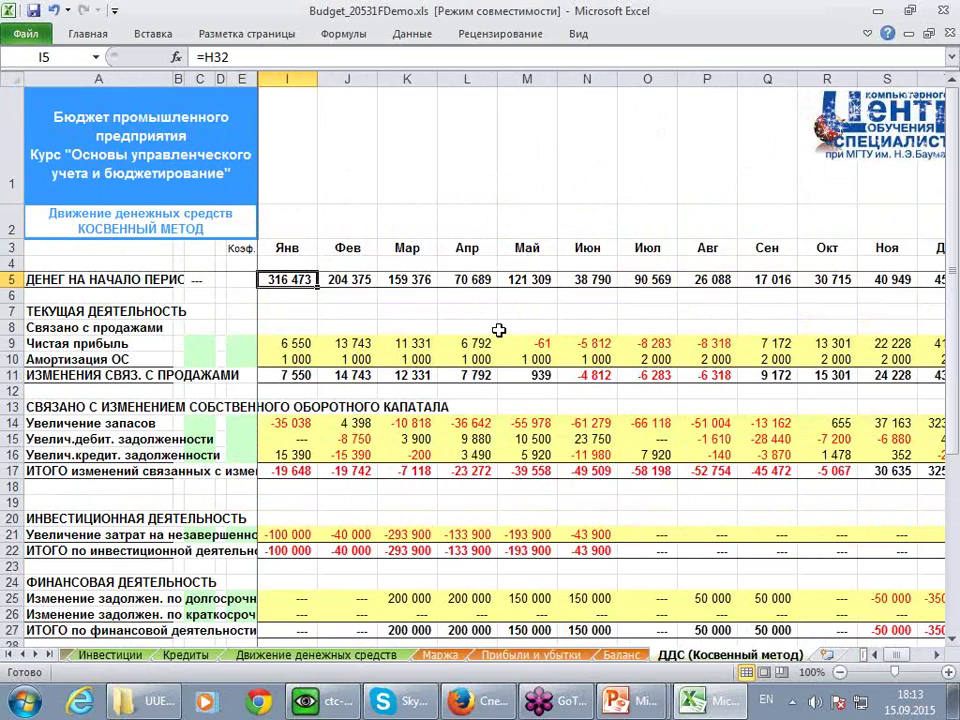
Return to the Прибыли и убытки sheet and inspect the annual ПРИБЫЛЬ total in V92 up close
click(531, 655)
scroll(527, 546, down, 6)
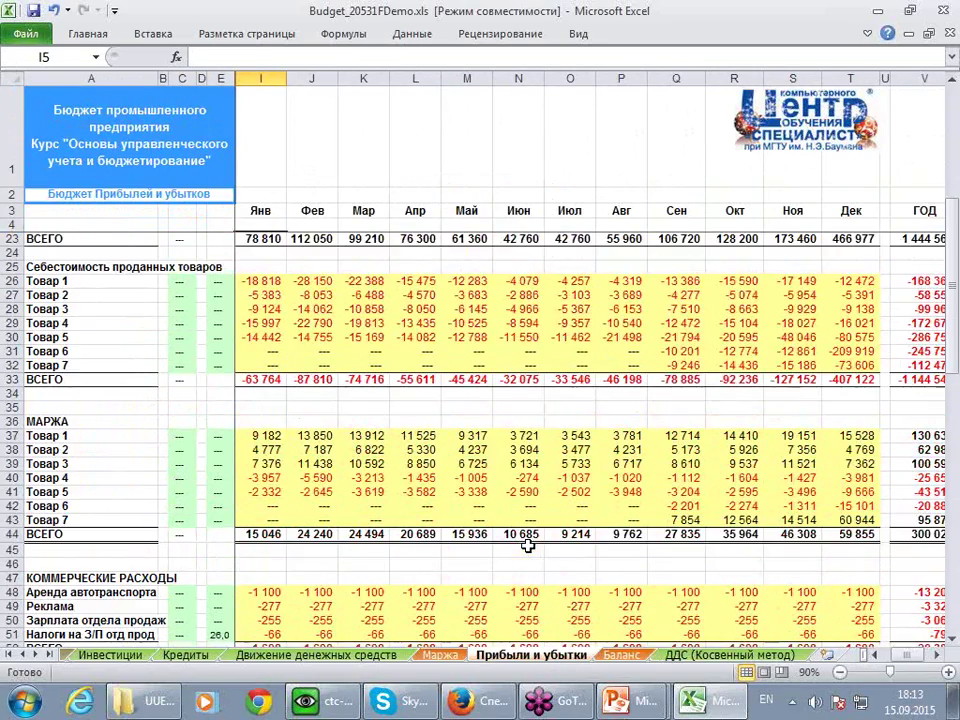
scroll(527, 546, down, 19)
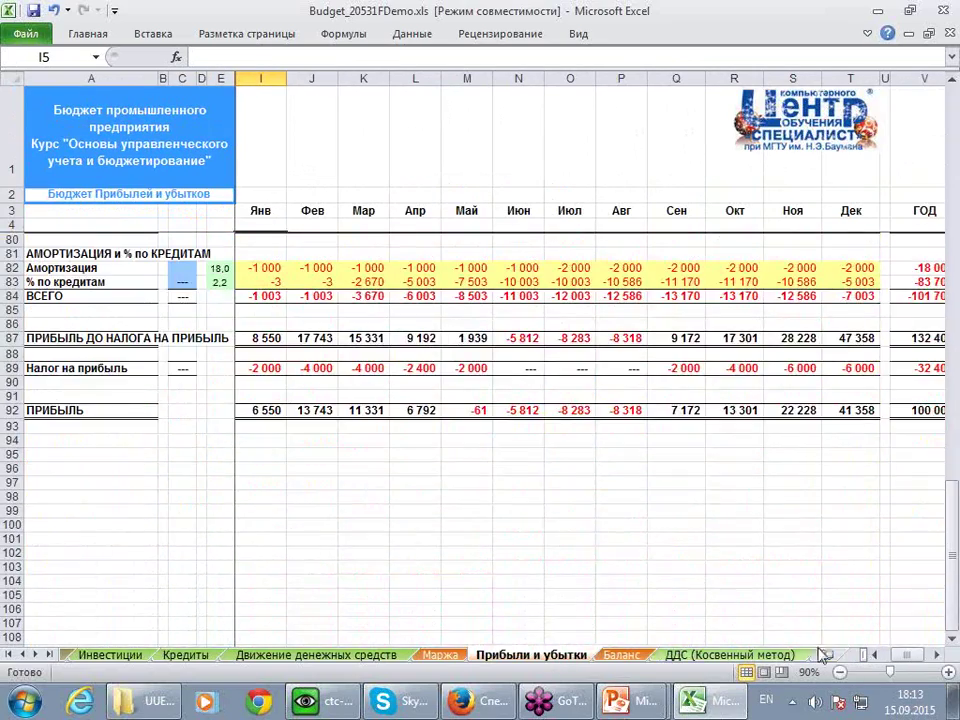
click(937, 655)
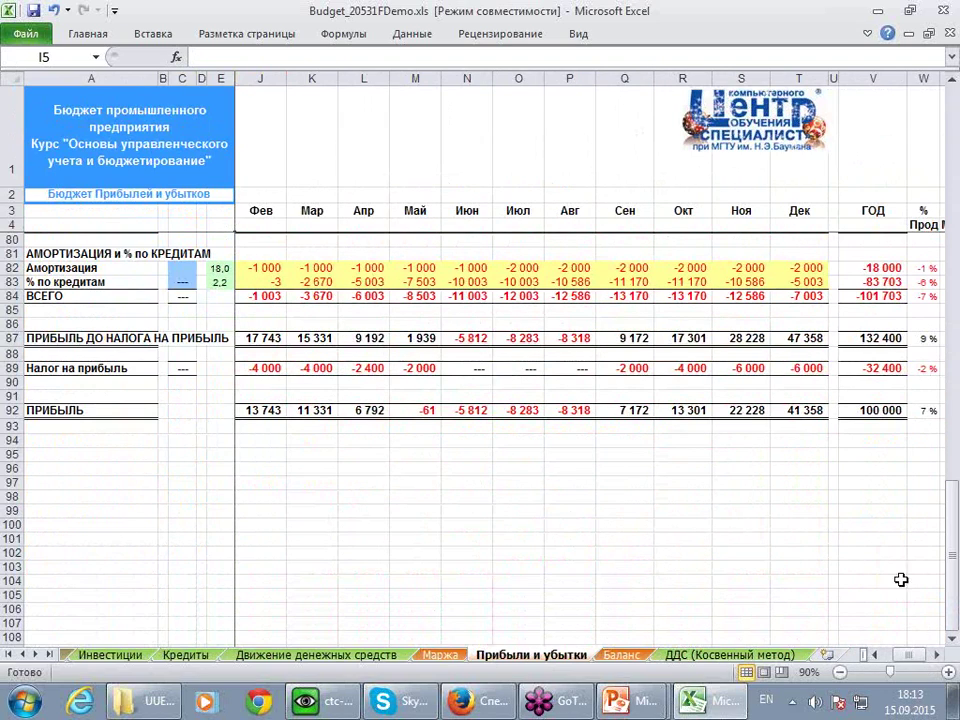
click(880, 410)
scroll(909, 506, up, 4)
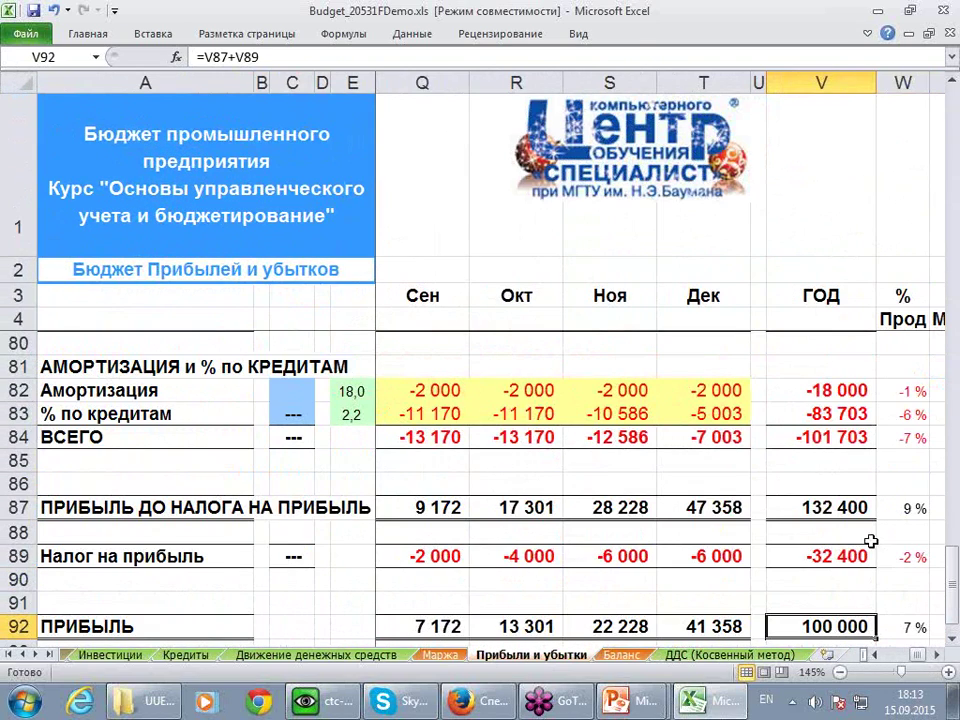
scroll(871, 541, down, 2)
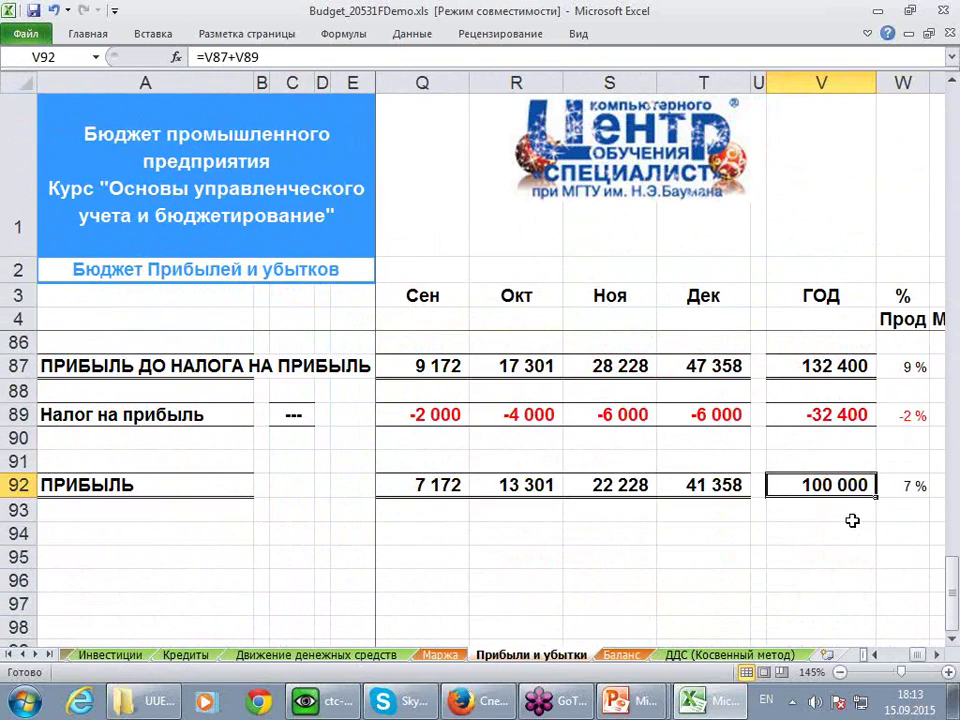
On the Закупки sheet, set the January raw material supply of Поставщик 4 (I9) to 1000
click(8, 654)
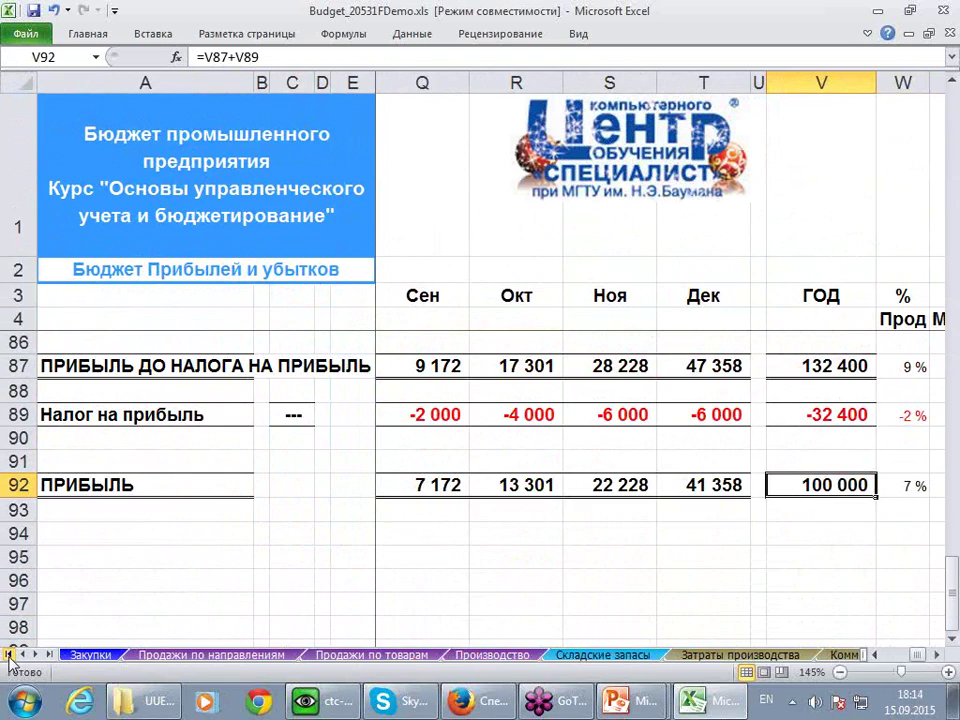
click(90, 655)
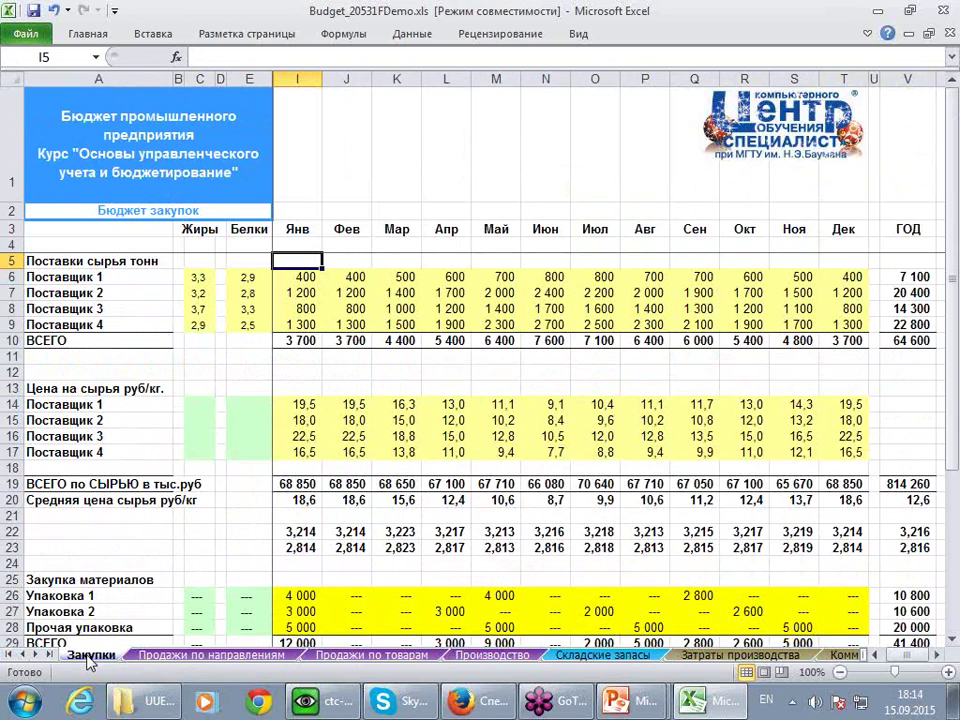
click(293, 320)
key(End)
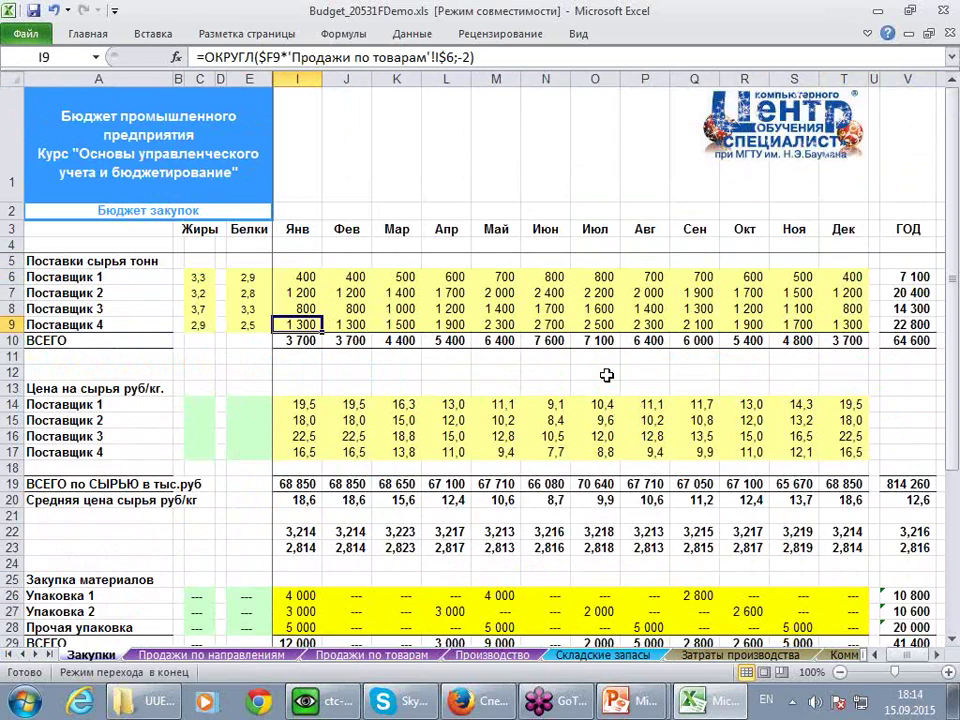
click(396, 404)
click(307, 320)
text(1000)
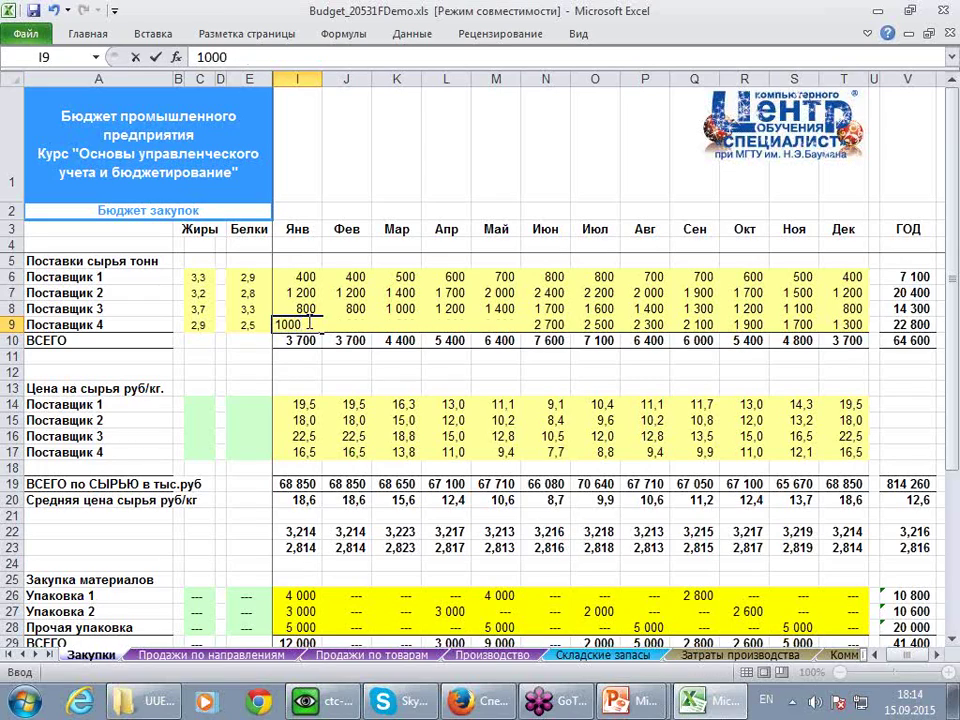
key(Return)
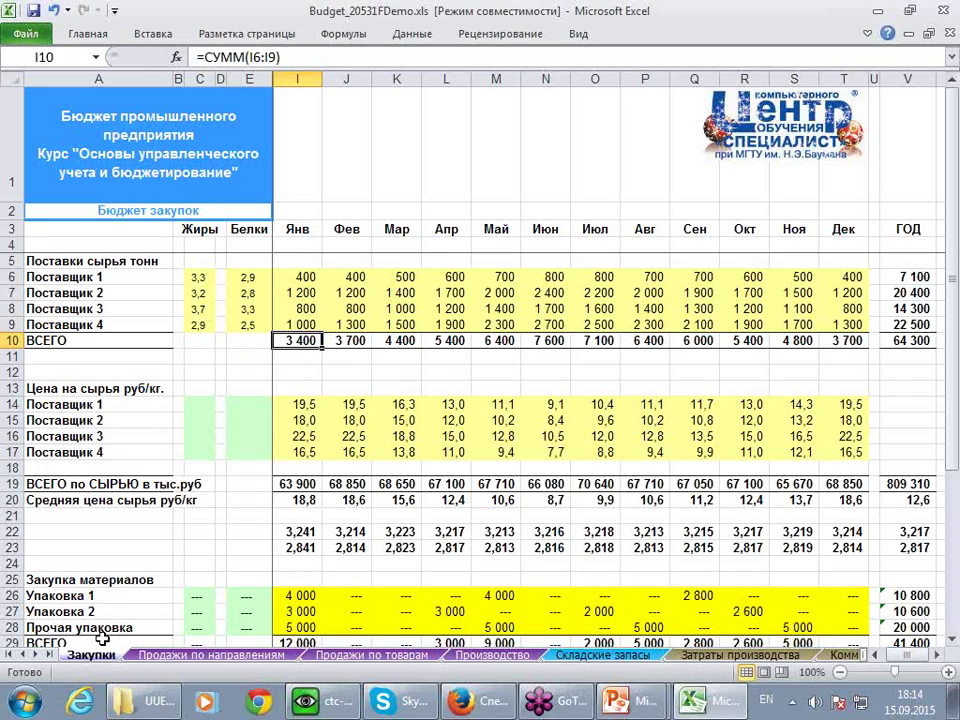
Check the annual profit on the Прибыли и убытки sheet and close the Budget_20531FDemo.xls workbook
right_click(31, 654)
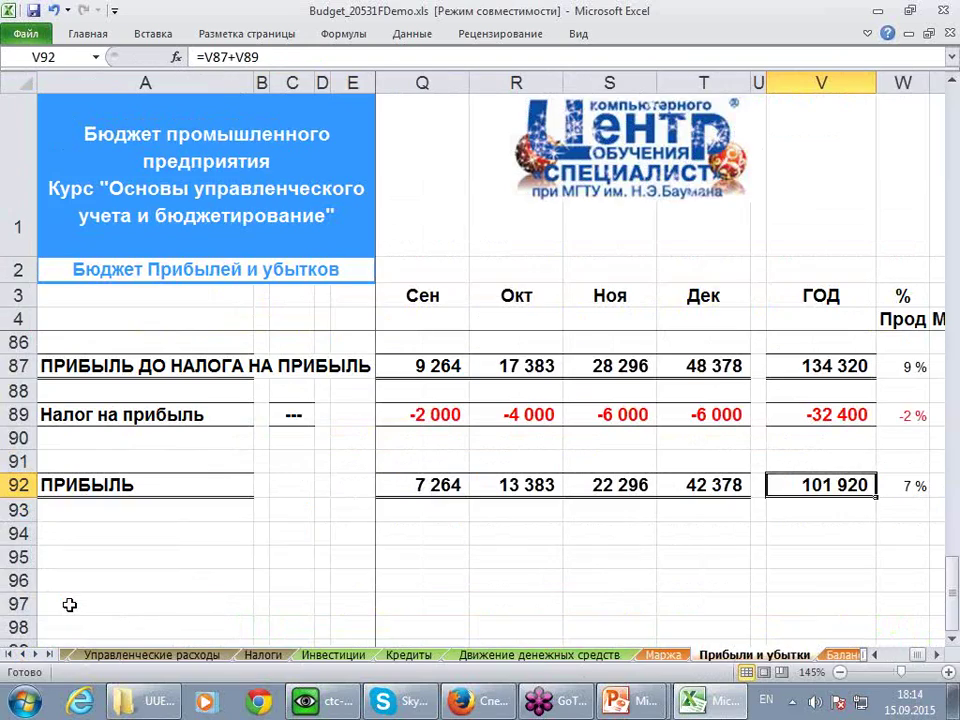
click(50, 603)
click(941, 10)
click(478, 374)
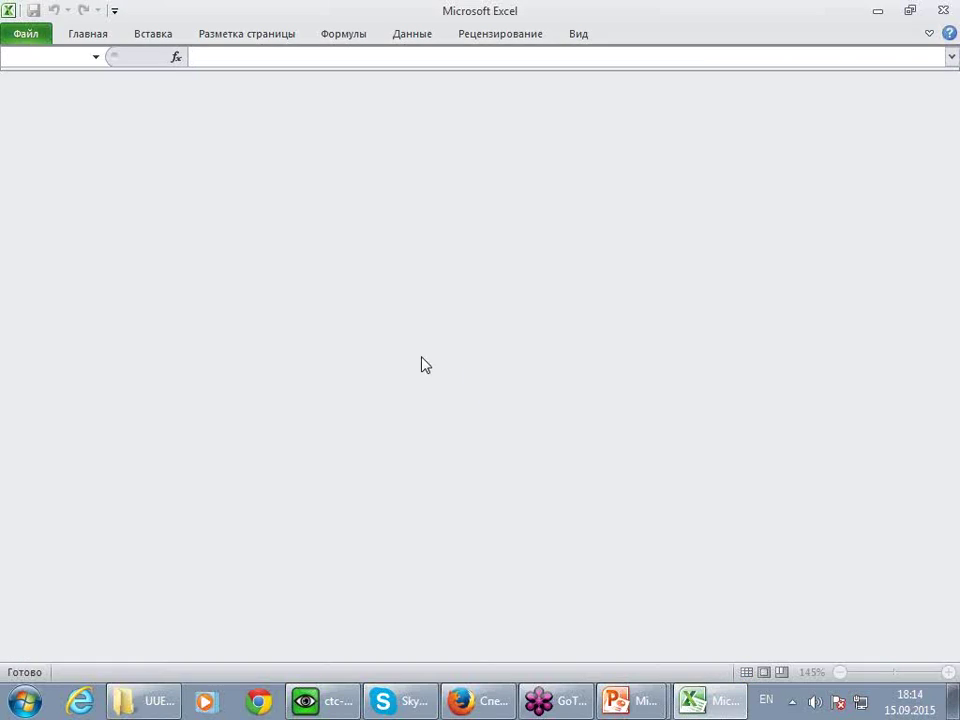
Switch to the open PowerPoint presentation
click(617, 701)
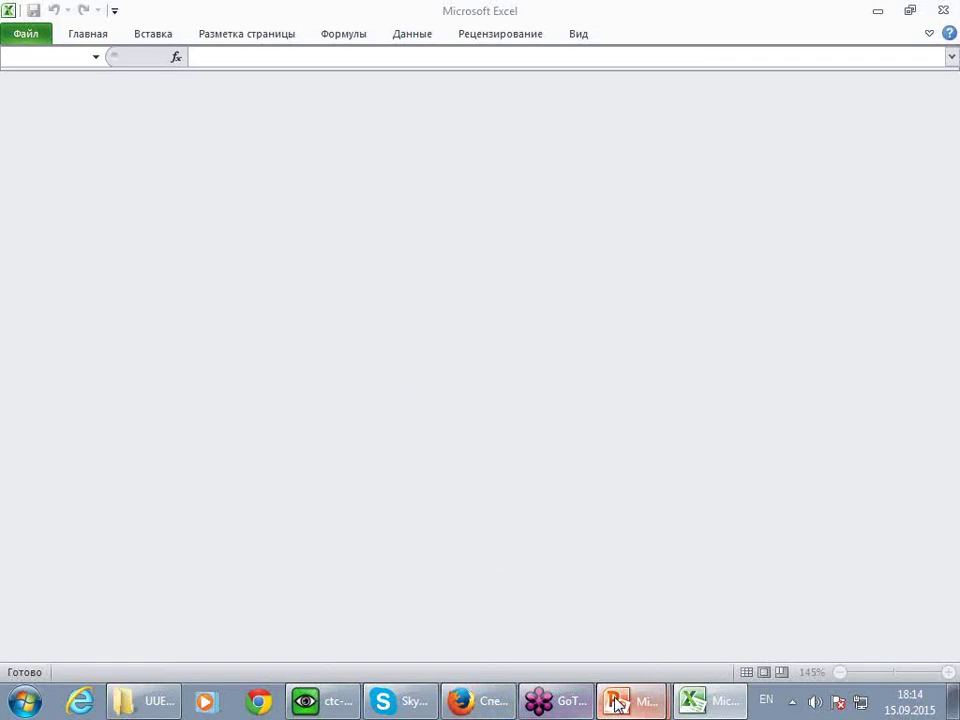
click(606, 657)
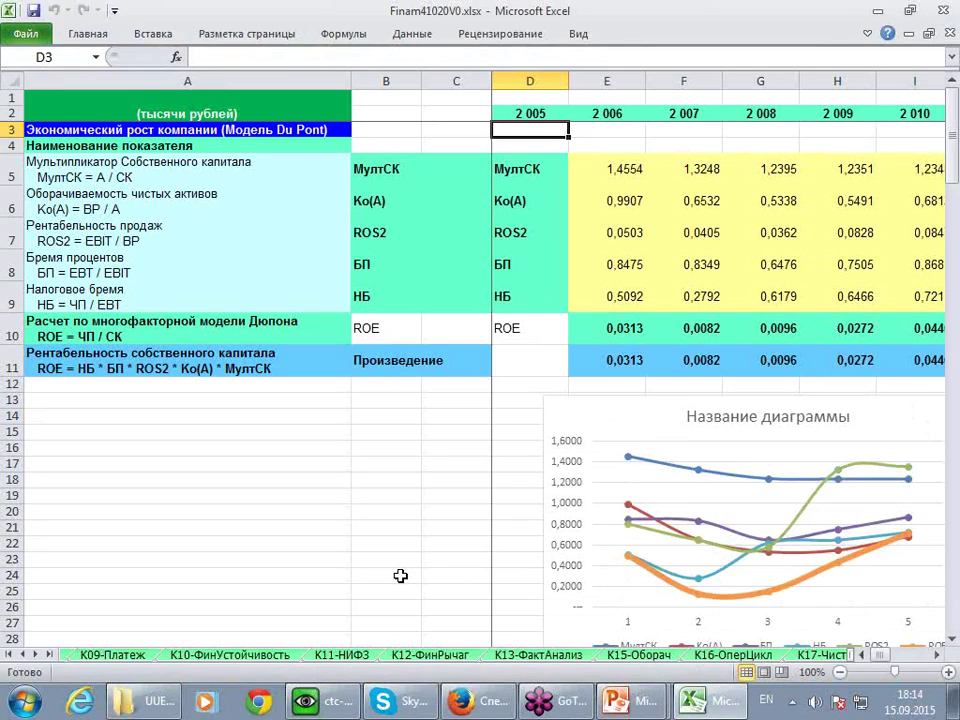
In the Finam41020V0.xlsx workbook, review the Balance, PL, CF and RHD sheets, starting from the first one
click(8, 654)
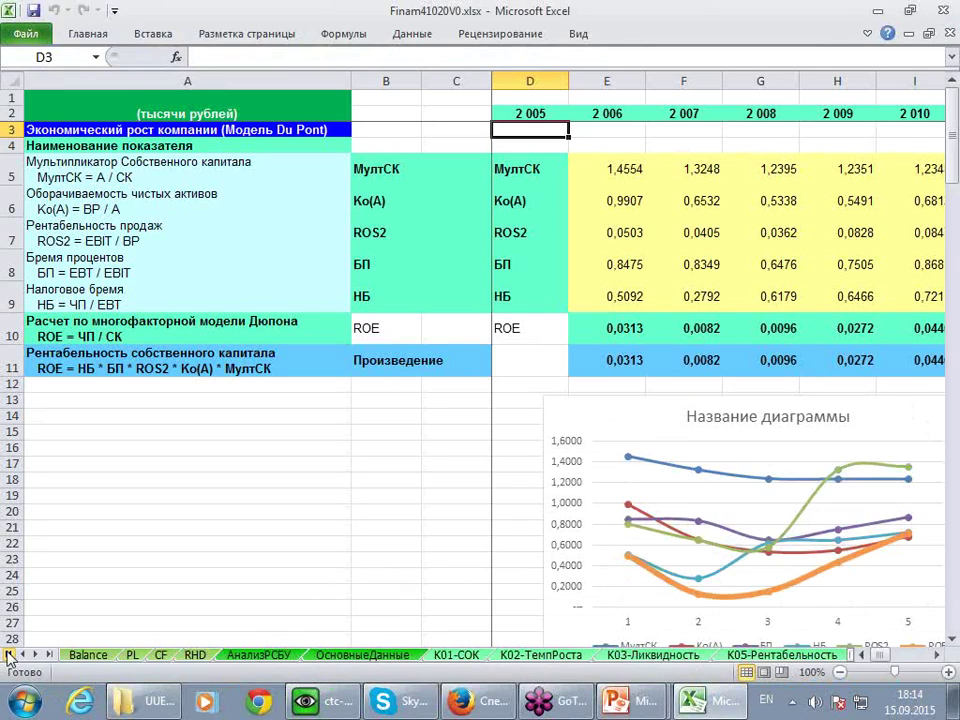
click(88, 654)
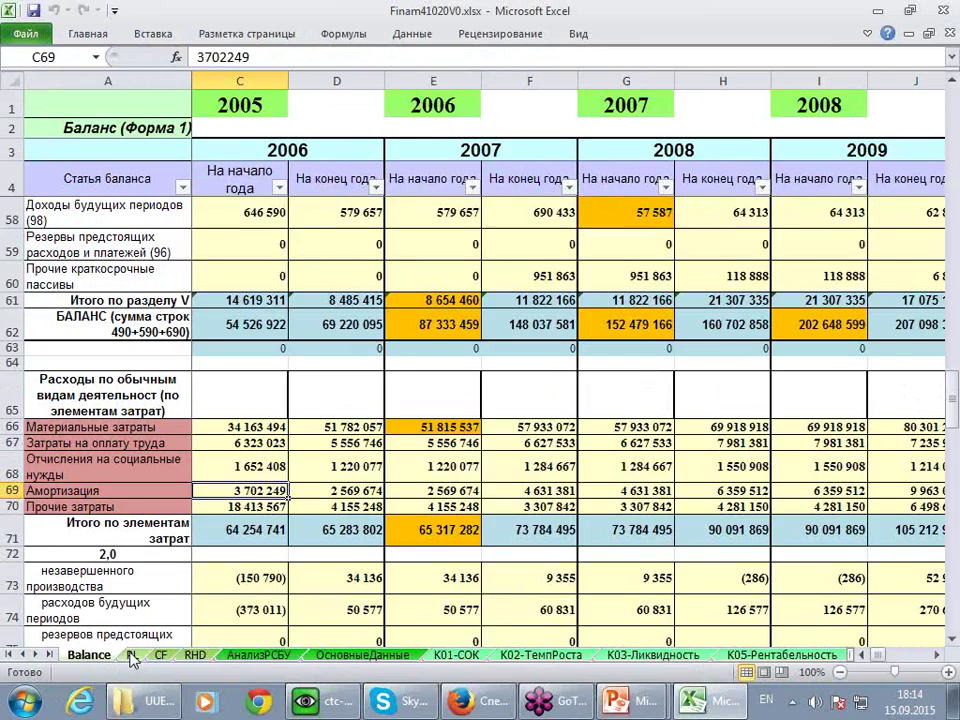
click(133, 654)
key(ctrl+Page_Down)
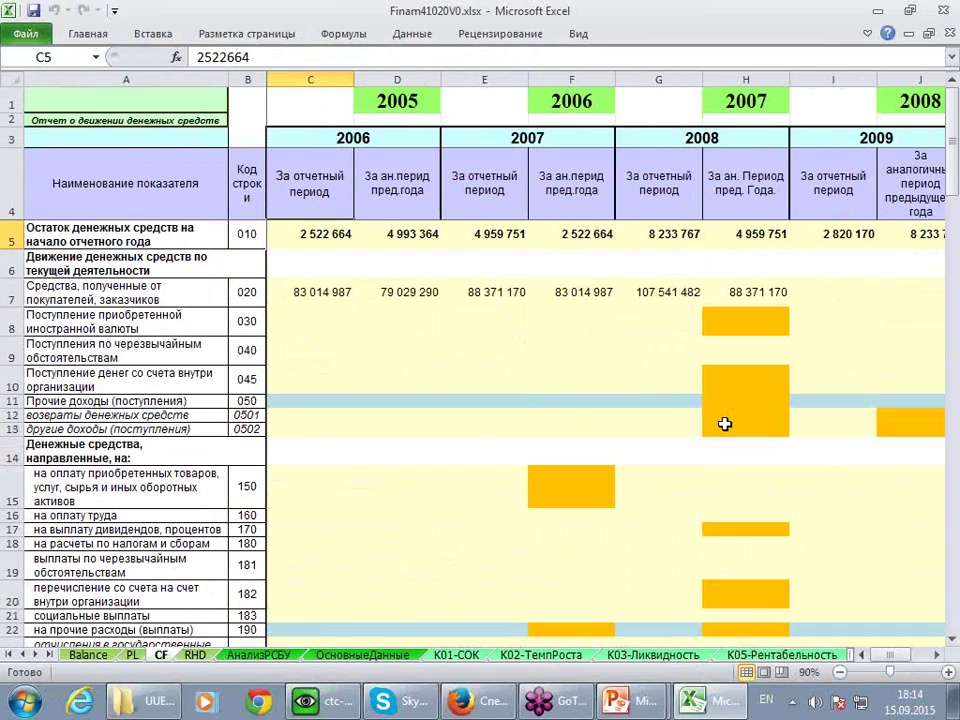
key(ctrl+Page_Down)
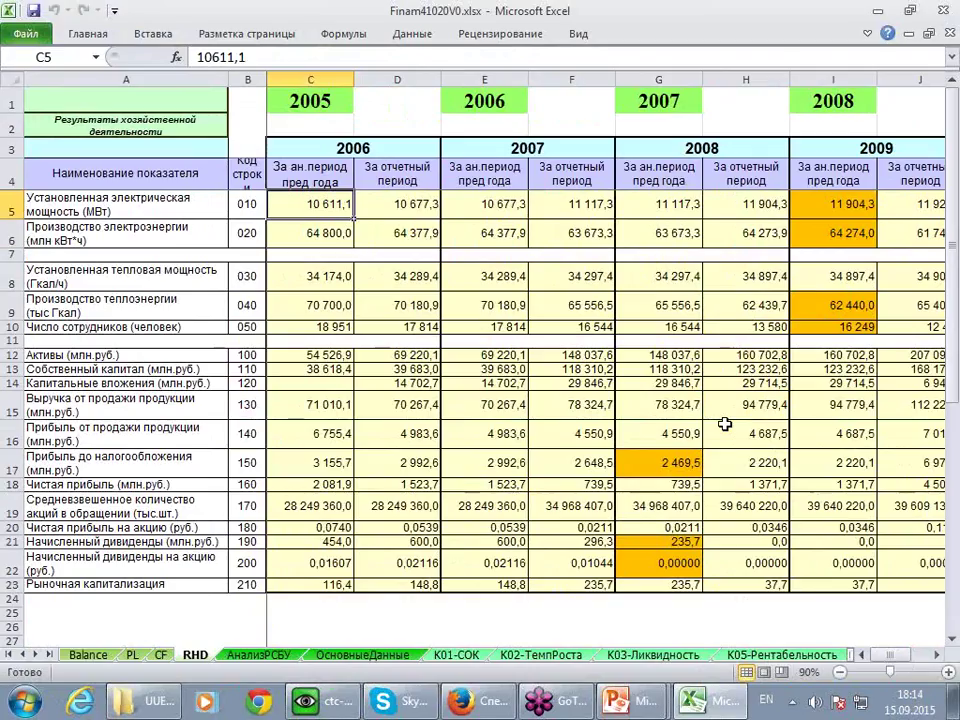
Examine the АнализРСБУ sheet up to its balance section and open the ОсновныеДанные sheet
key(ctrl+Page_Down)
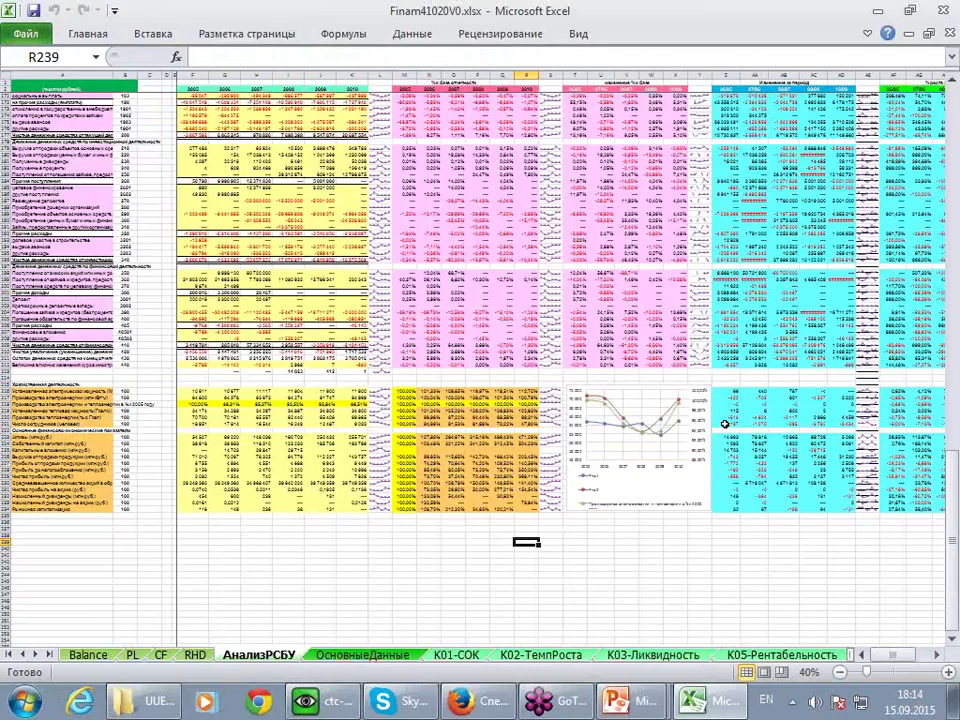
scroll(725, 424, up, 20)
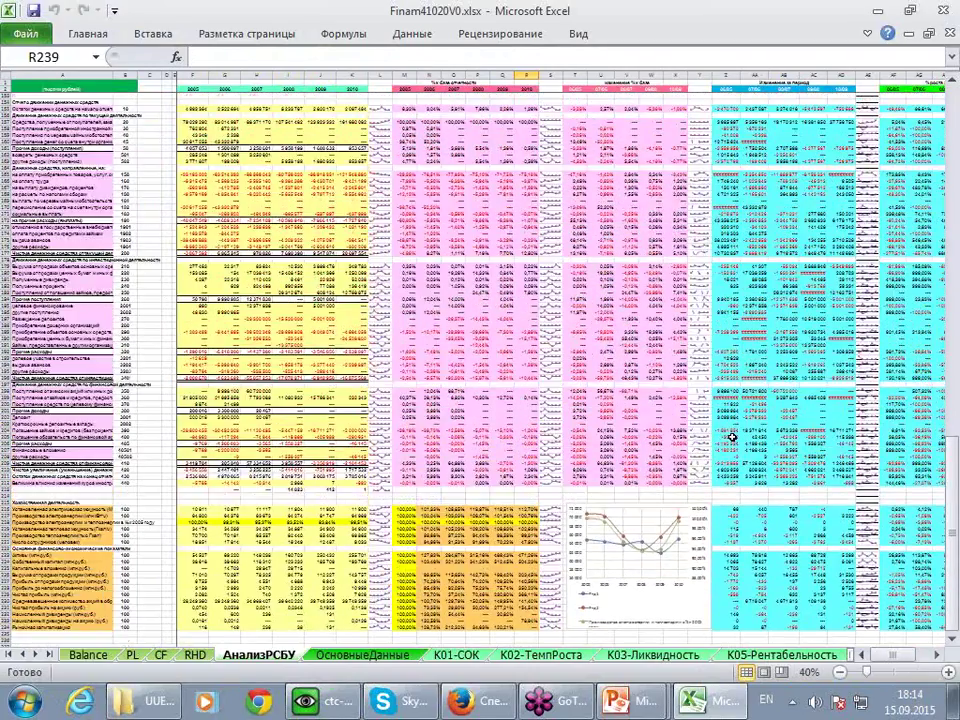
scroll(733, 437, up, 20)
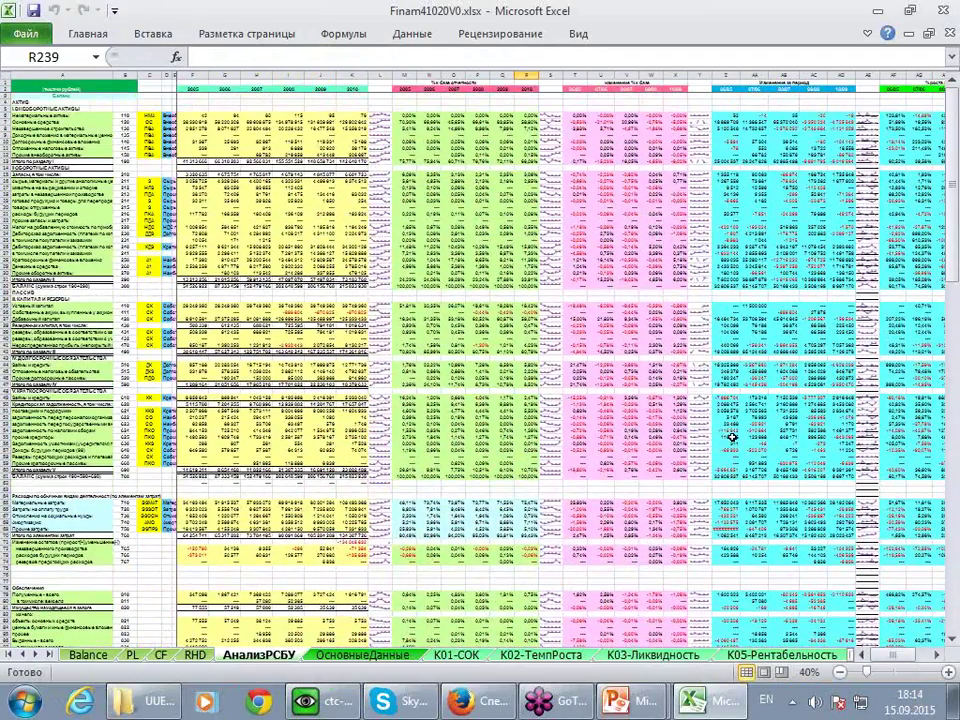
scroll(645, 337, up, 3)
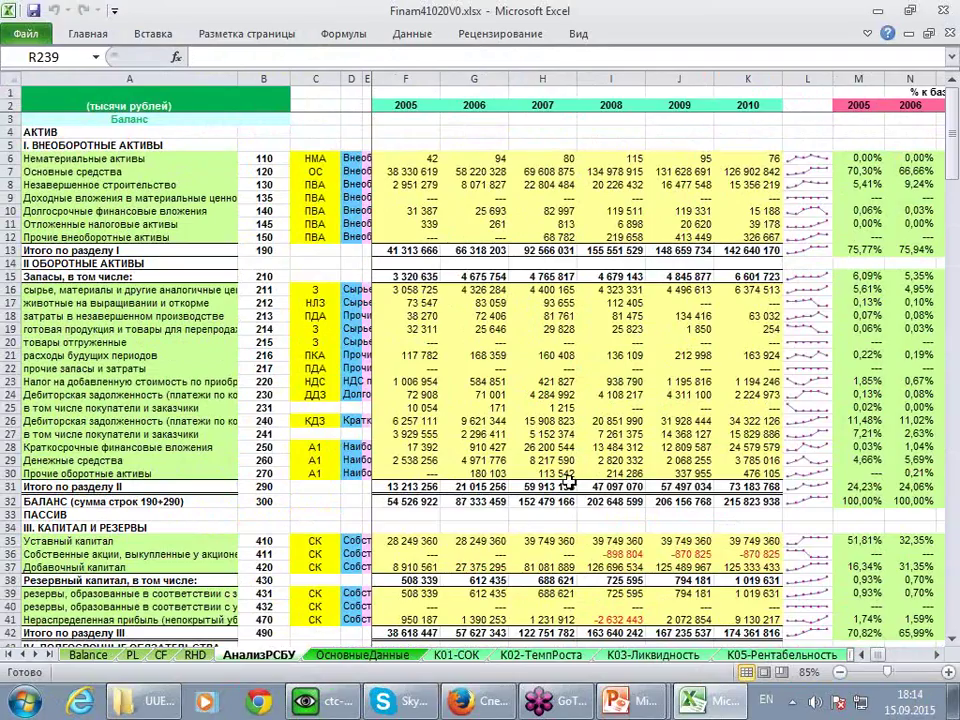
click(391, 655)
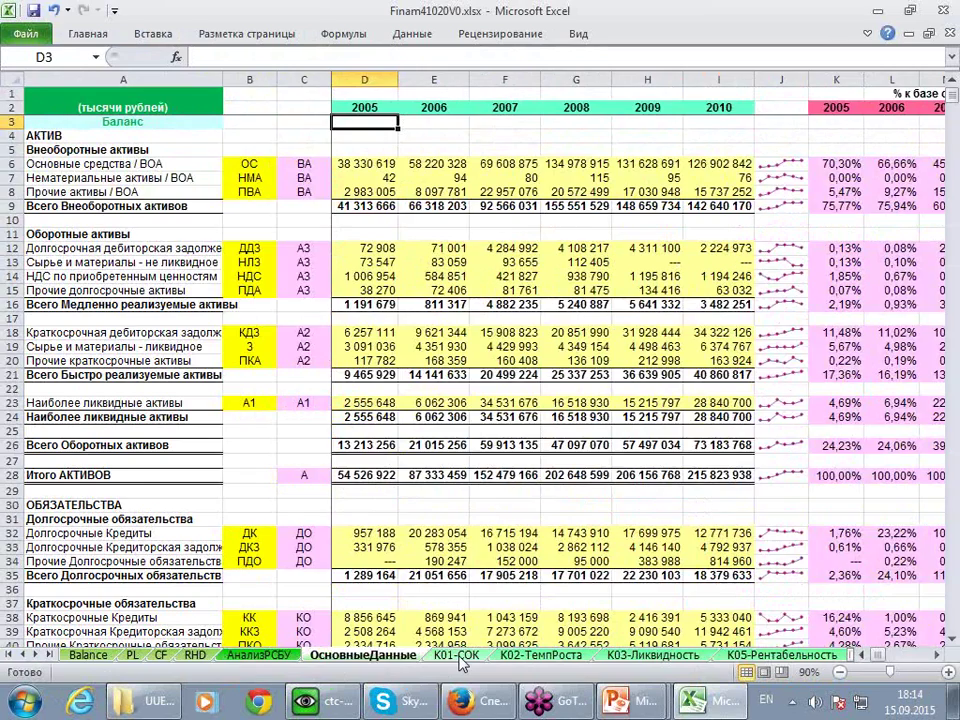
Review the ratio sheets from K01-СОК through K10-ФинУстойчивость in order
click(456, 654)
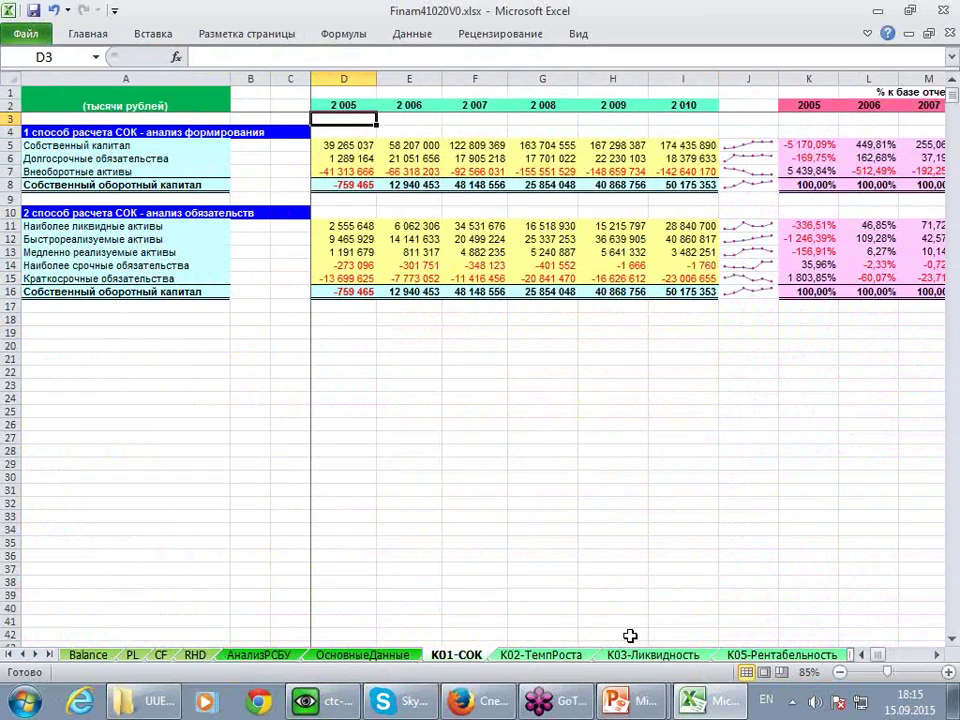
key(ctrl+Page_Down)
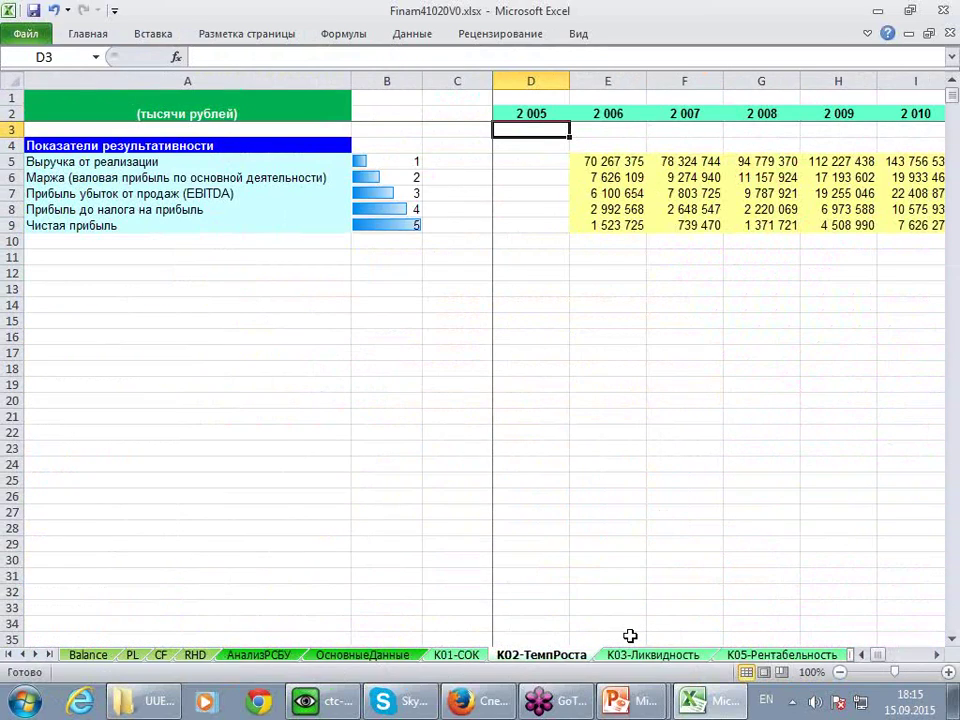
key(ctrl+Page_Down)
key(ctrl+Page_Down)
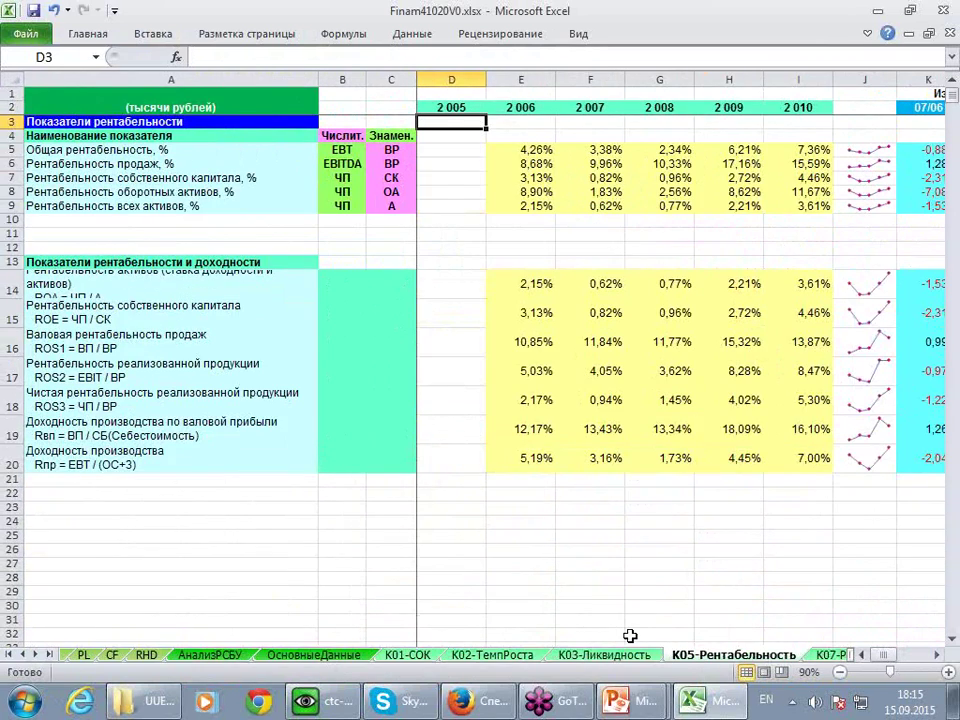
key(ctrl+Page_Down)
key(ctrl+Page_Down)
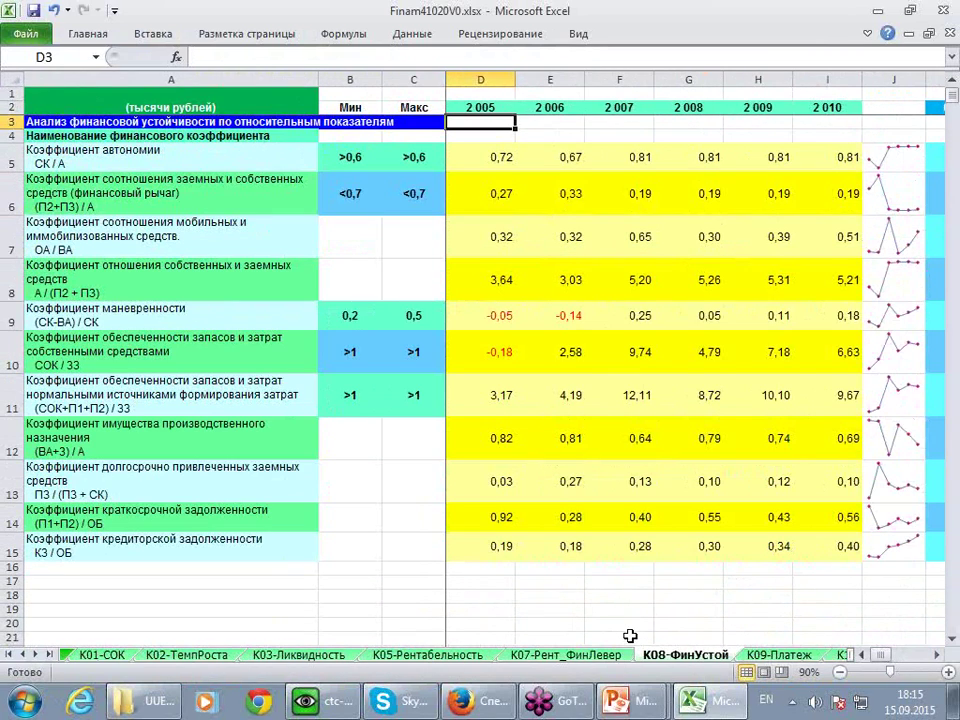
key(ctrl+Page_Down)
key(ctrl+Page_Down)
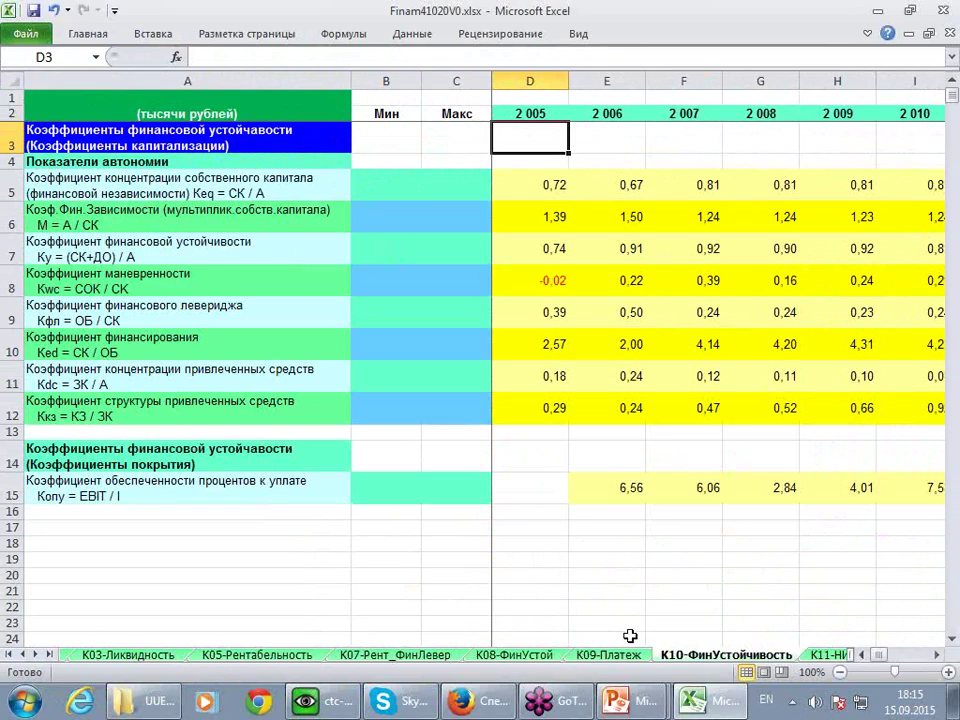
Examine the sheets from K11-НИФЗ through K18-ДюПонт, including financial leverage, factor analysis and the operating cycle
key(ctrl+Page_Down)
key(ctrl+Page_Down)
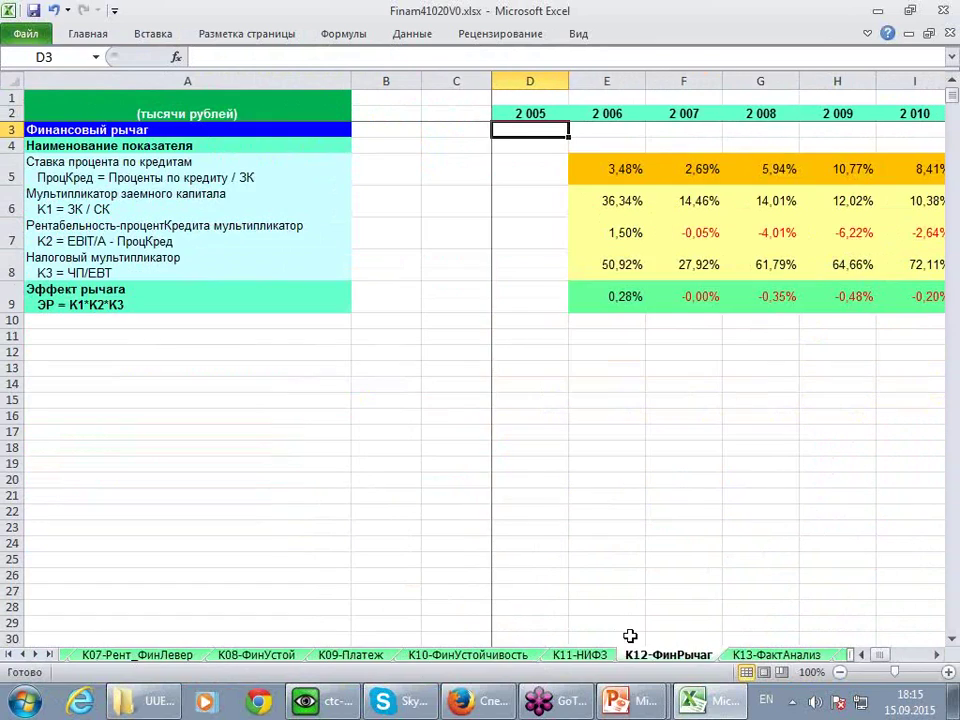
key(ctrl+Page_Down)
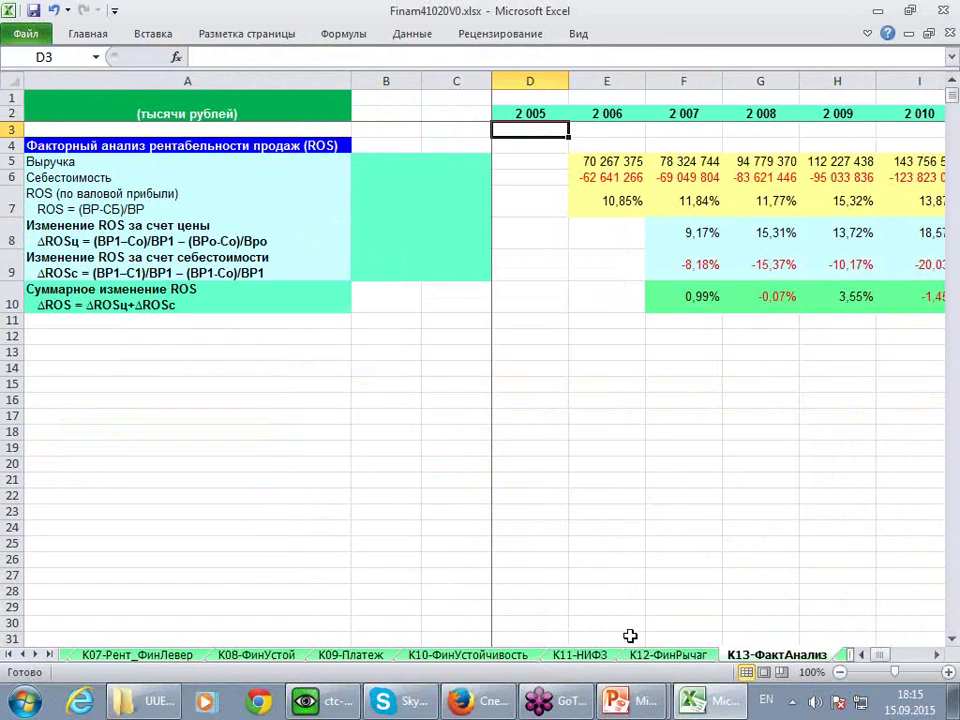
key(ctrl+Page_Down)
key(ctrl+Page_Down)
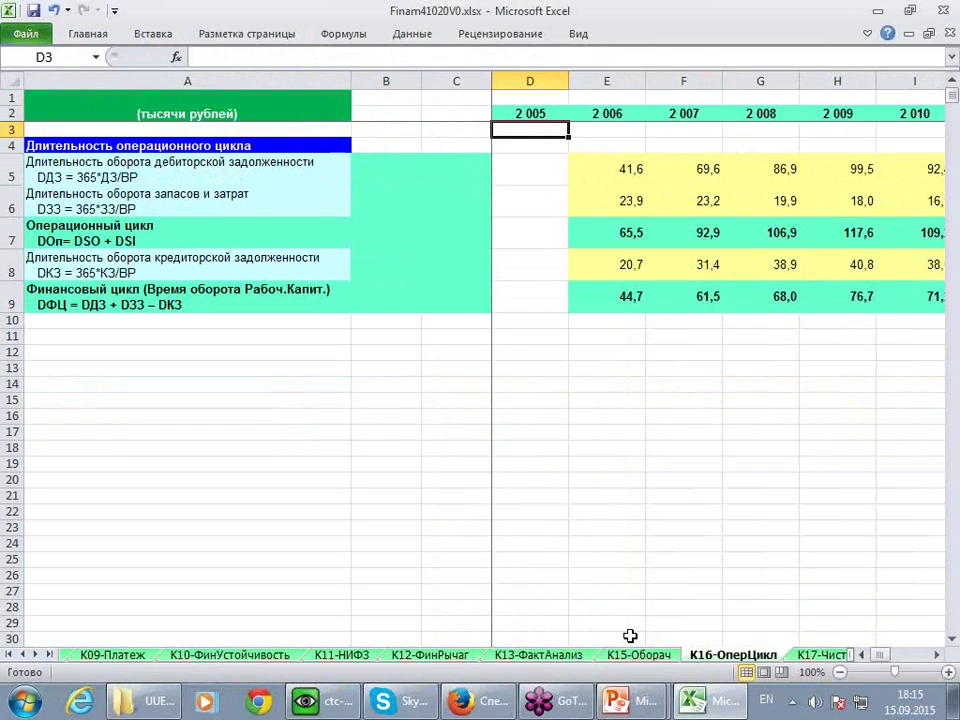
key(ctrl+Page_Down)
key(ctrl+Page_Down)
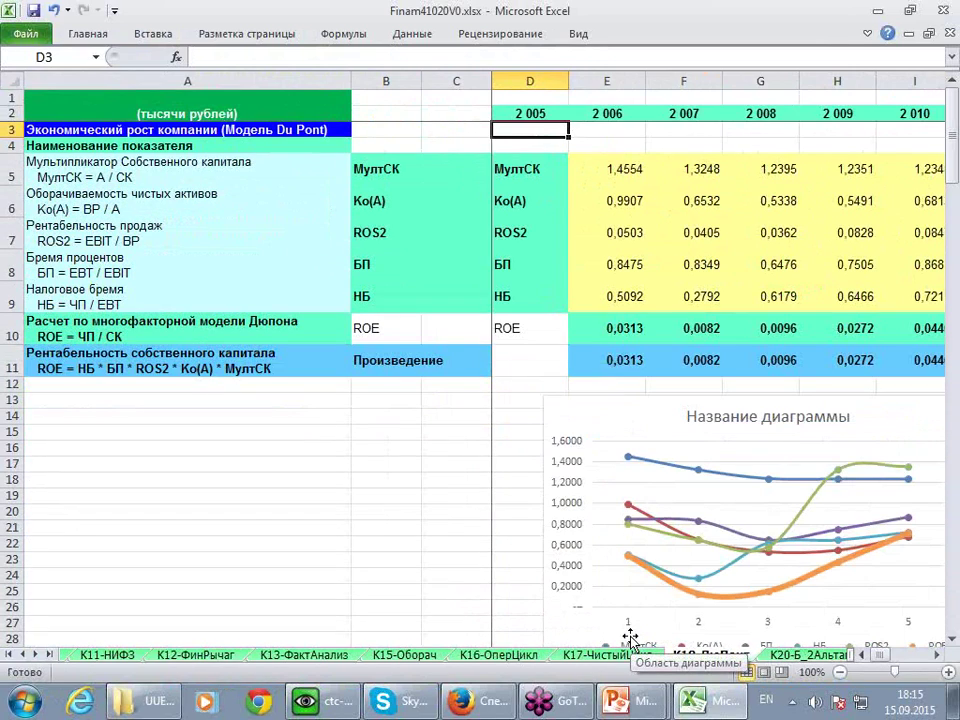
Look through the bankruptcy model sheets from K20-Б_2Альтам and finish at the K25-Рейтинг credit rating sheet
key(ctrl+Page_Down)
key(ctrl+Page_Down)
key(ctrl+Page_Down)
key(ctrl+Page_Down)
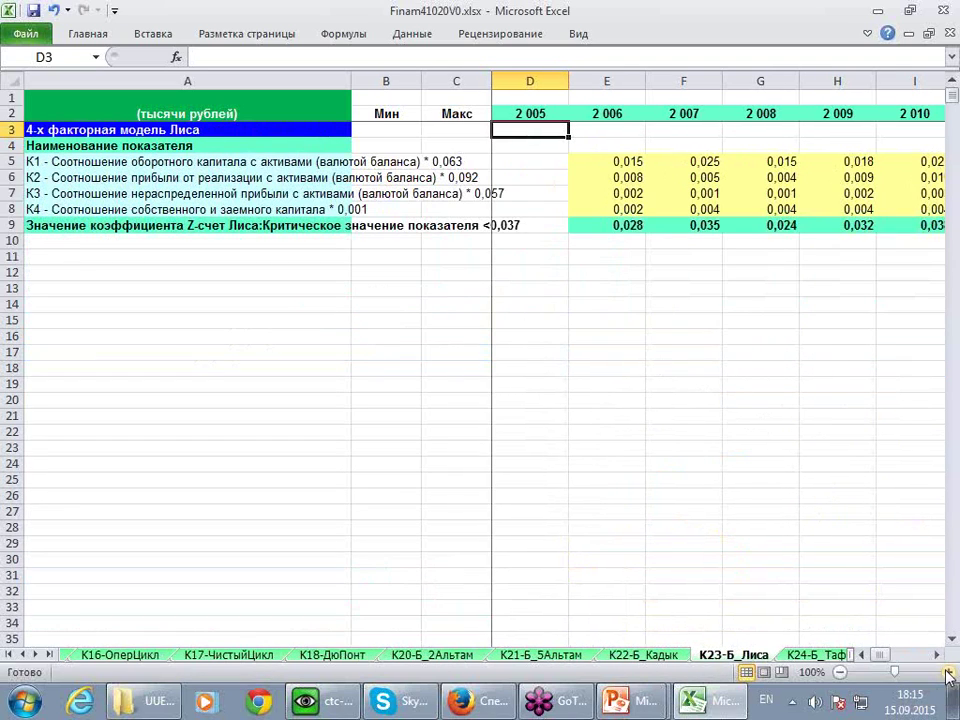
key(ctrl+Page_Down)
key(ctrl+Page_Down)
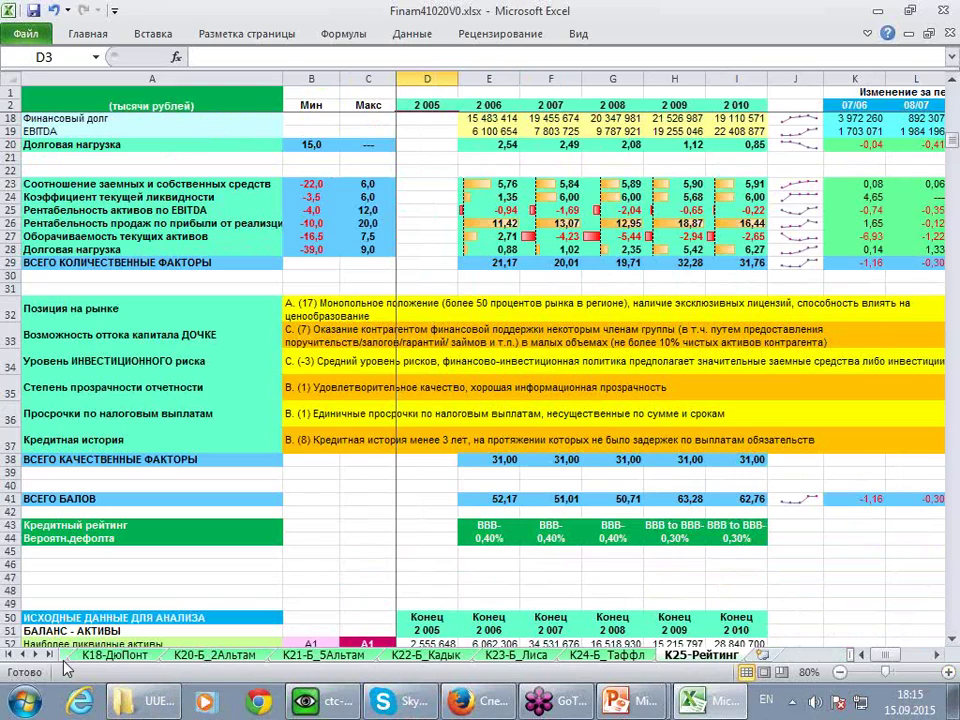
Go to the Balance sheet and clear the contents of all its cells
right_click(30, 655)
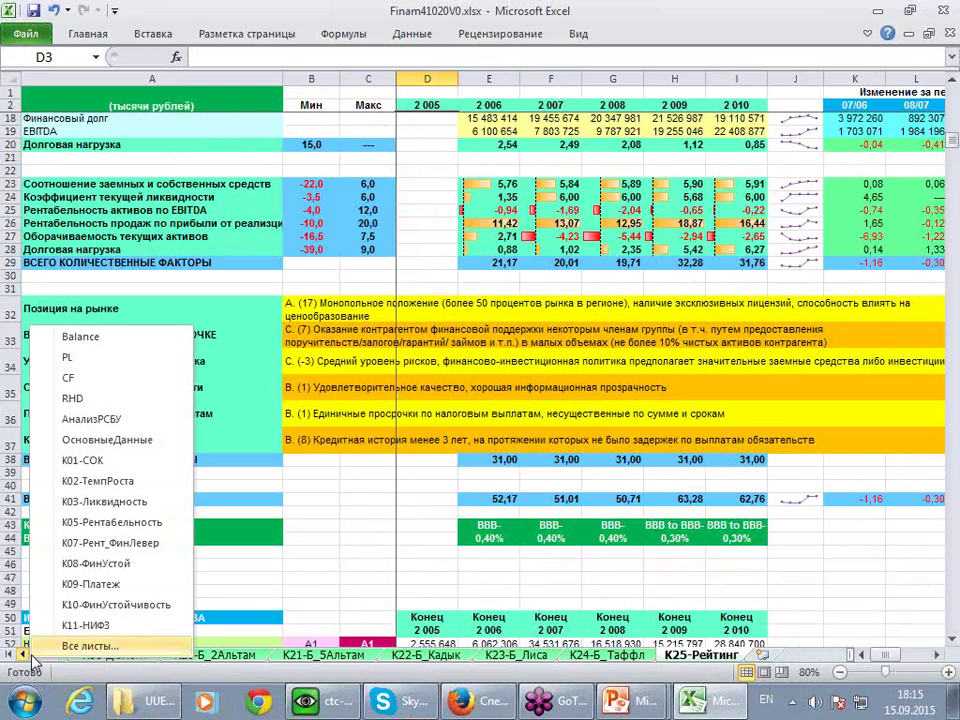
click(72, 340)
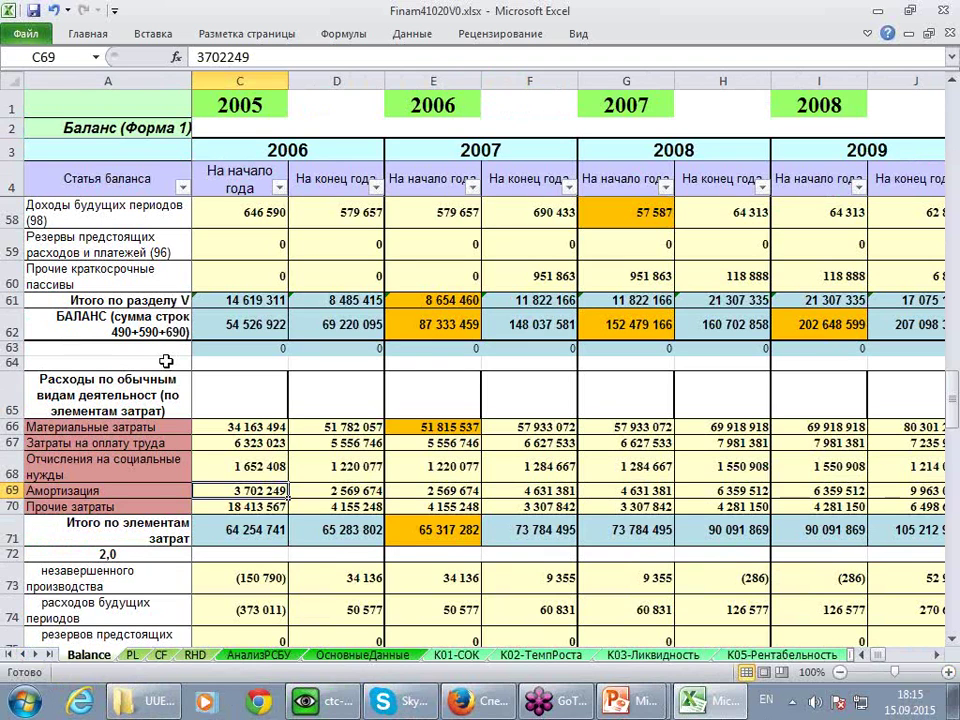
click(12, 82)
key(Delete)
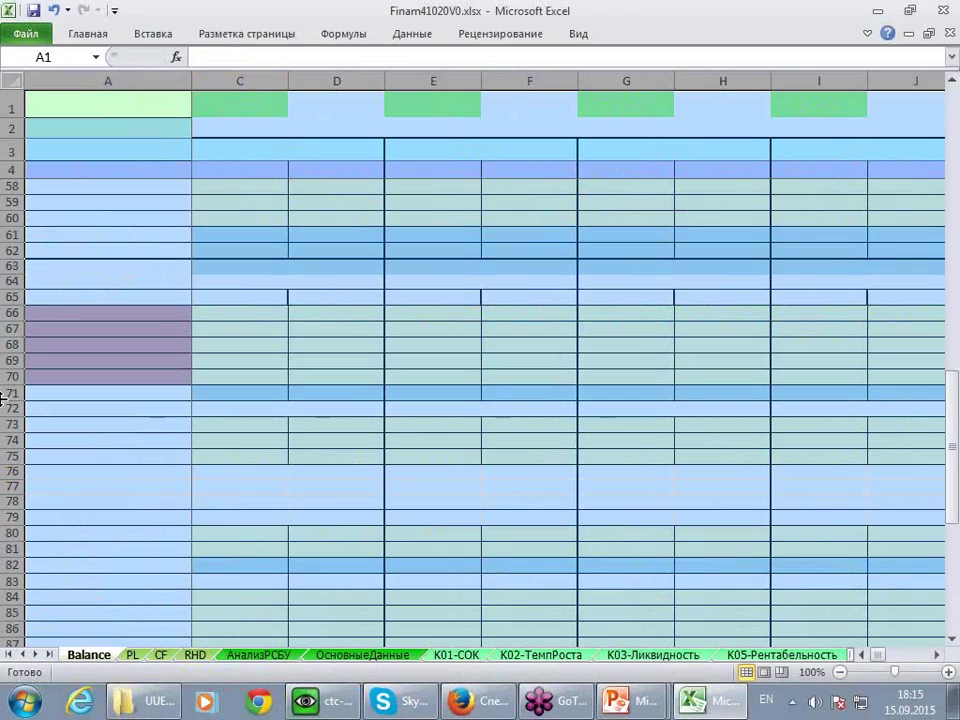
Check how the emptied Balance sheet affects the ratio sheets from K01-СОК through K11-НИФЗ
click(455, 655)
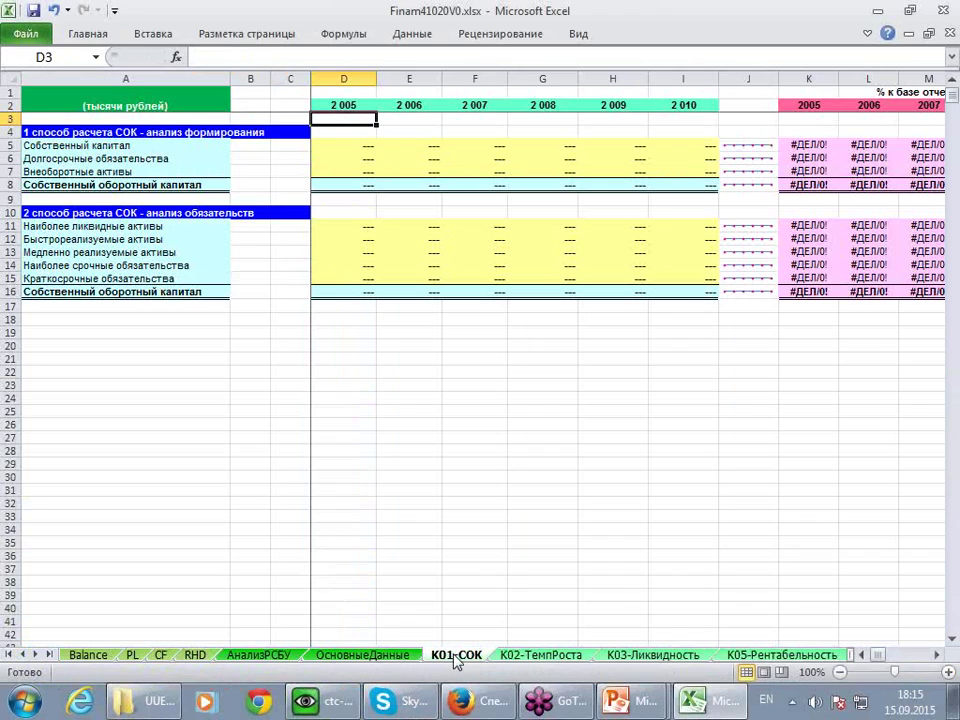
key(ctrl+Page_Down)
key(ctrl+Page_Down)
key(ctrl+Page_Down)
key(ctrl+Page_Down)
key(ctrl+Page_Down)
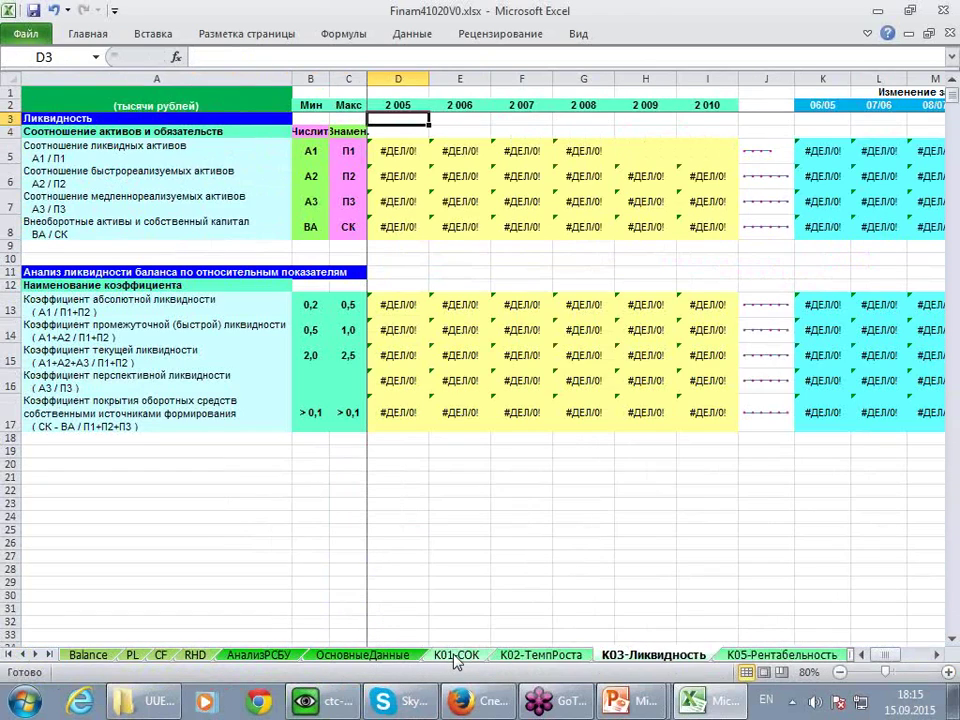
key(ctrl+Page_Down)
key(ctrl+Page_Down)
key(ctrl+Page_Down)
key(ctrl+Page_Down)
key(ctrl+Page_Down)
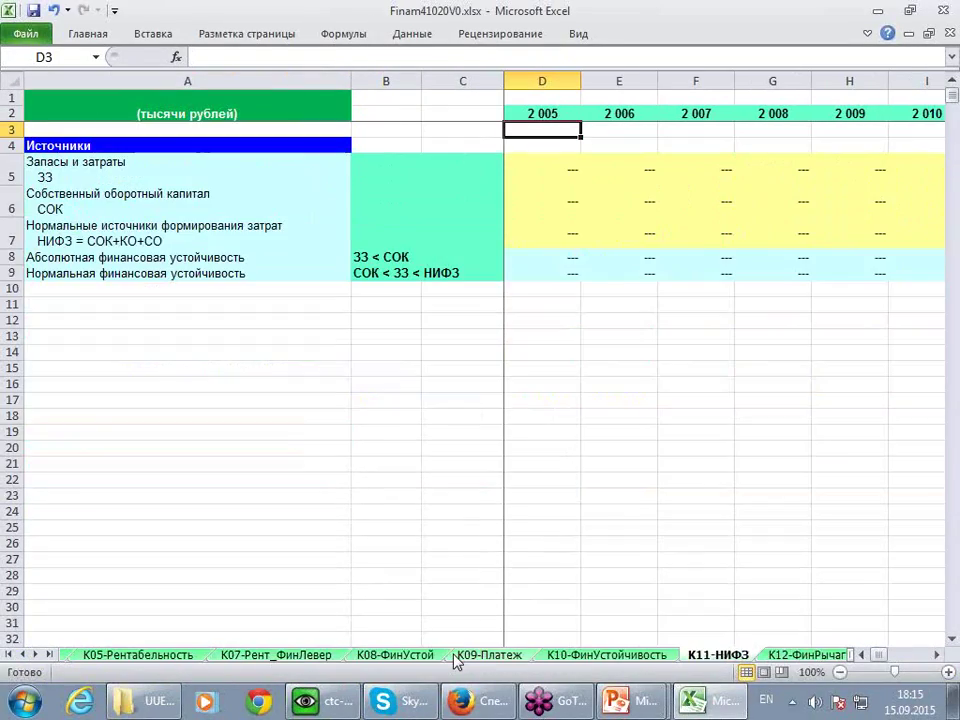
Check the effect of the missing balance data on the remaining sheets up to K25-Рейтинг
key(ctrl+Page_Down)
key(ctrl+Page_Down)
key(ctrl+Page_Down)
key(ctrl+Page_Down)
key(ctrl+Page_Down)
key(ctrl+Page_Down)
key(ctrl+Page_Down)
key(ctrl+Page_Down)
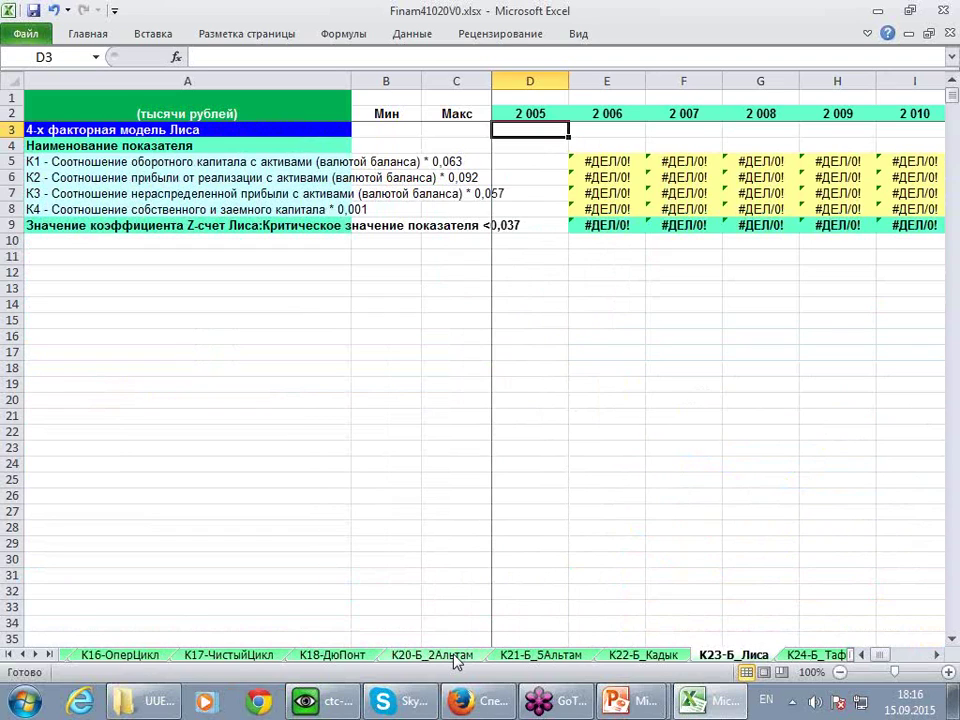
key(ctrl+Page_Down)
key(ctrl+Page_Down)
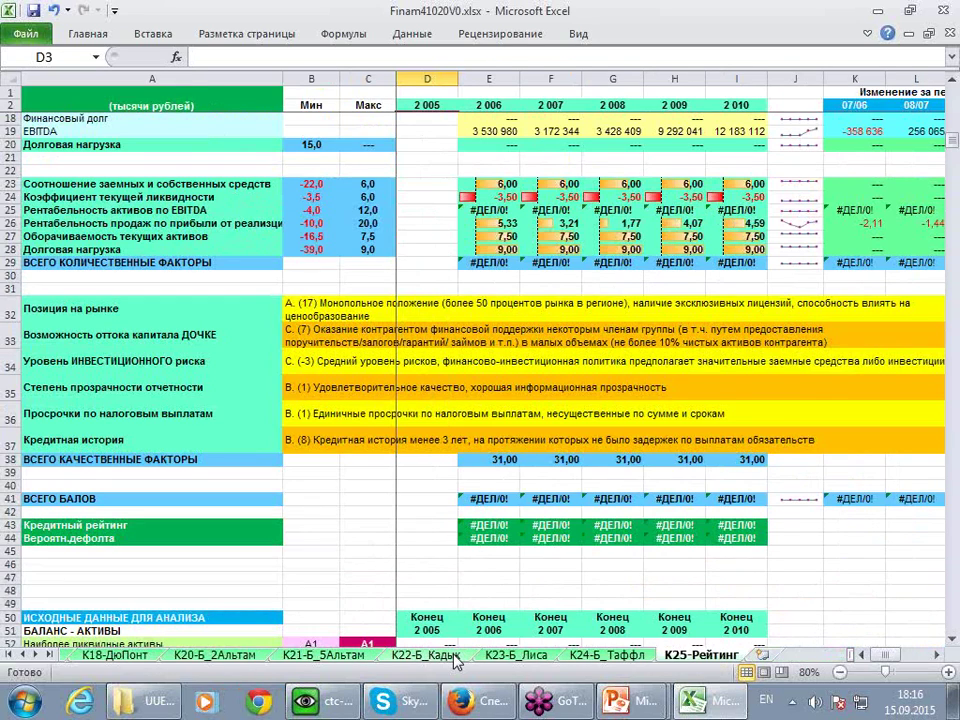
Return from K25-Рейтинг to the Balance sheet and undo the clearing of its cells
key(ctrl+Page_Up)
key(ctrl+Page_Up)
key(ctrl+Page_Up)
key(ctrl+Page_Up)
key(ctrl+Page_Up)
key(ctrl+Page_Up)
key(ctrl+Page_Up)
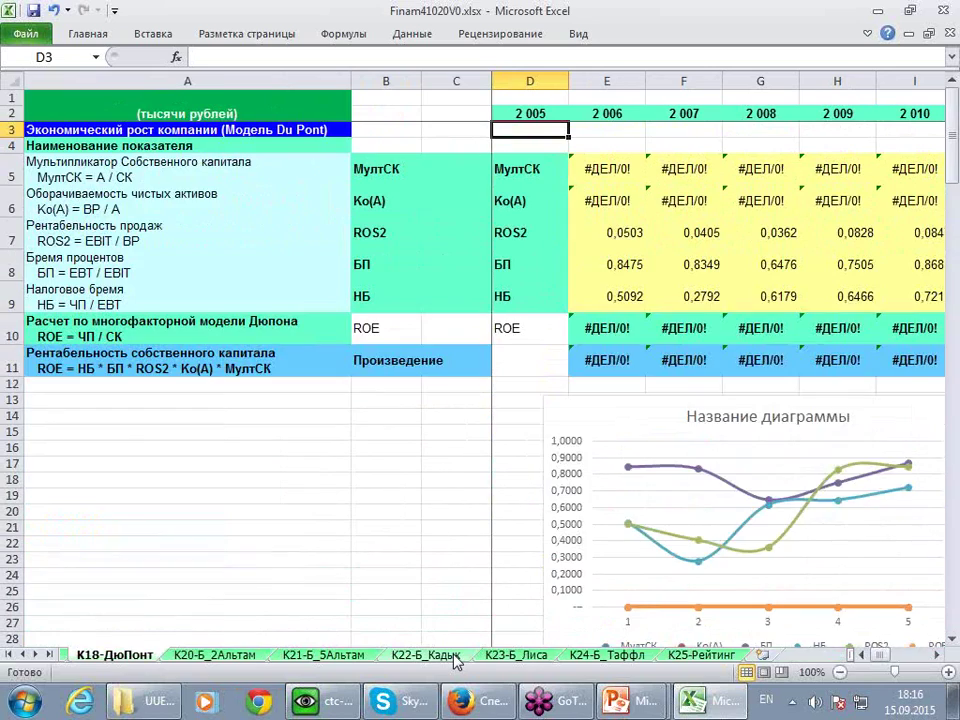
key(ctrl+Page_Up)
key(ctrl+Page_Up)
key(ctrl+Page_Up)
key(ctrl+Page_Up)
key(ctrl+Page_Up)
key(ctrl+Page_Up)
key(ctrl+Page_Up)
key(ctrl+Page_Up)
key(ctrl+Page_Up)
key(ctrl+Page_Up)
key(ctrl+Page_Up)
key(ctrl+Page_Up)
key(ctrl+Page_Up)
key(ctrl+Page_Up)
key(ctrl+Page_Up)
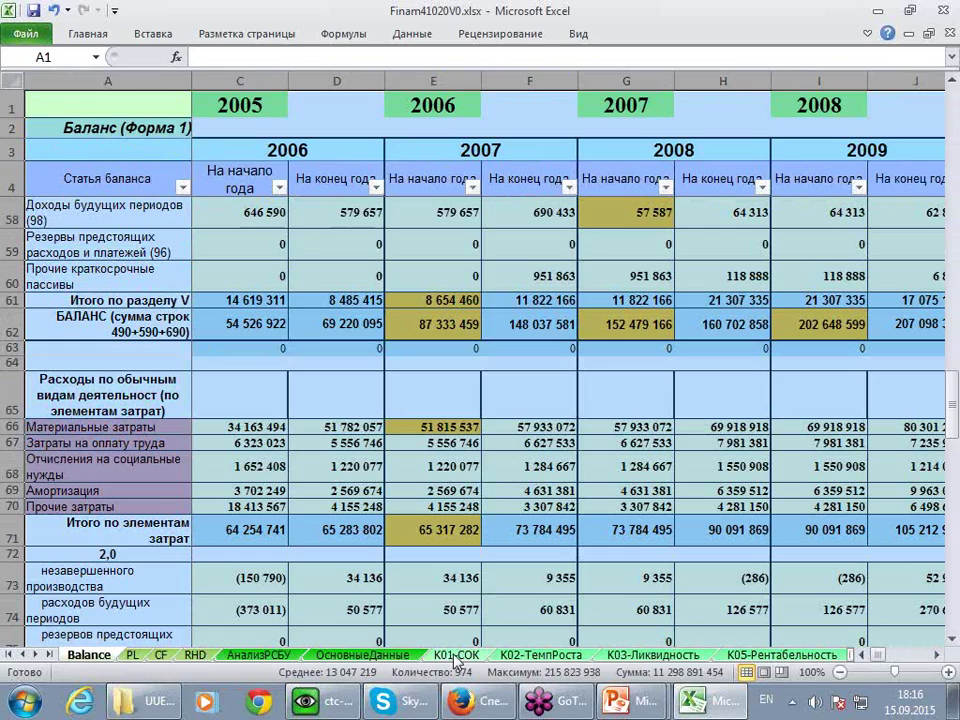
Open the ОсновныеДанные sheet, survey its overall layout and inspect the formula in cell G20
click(535, 655)
click(401, 655)
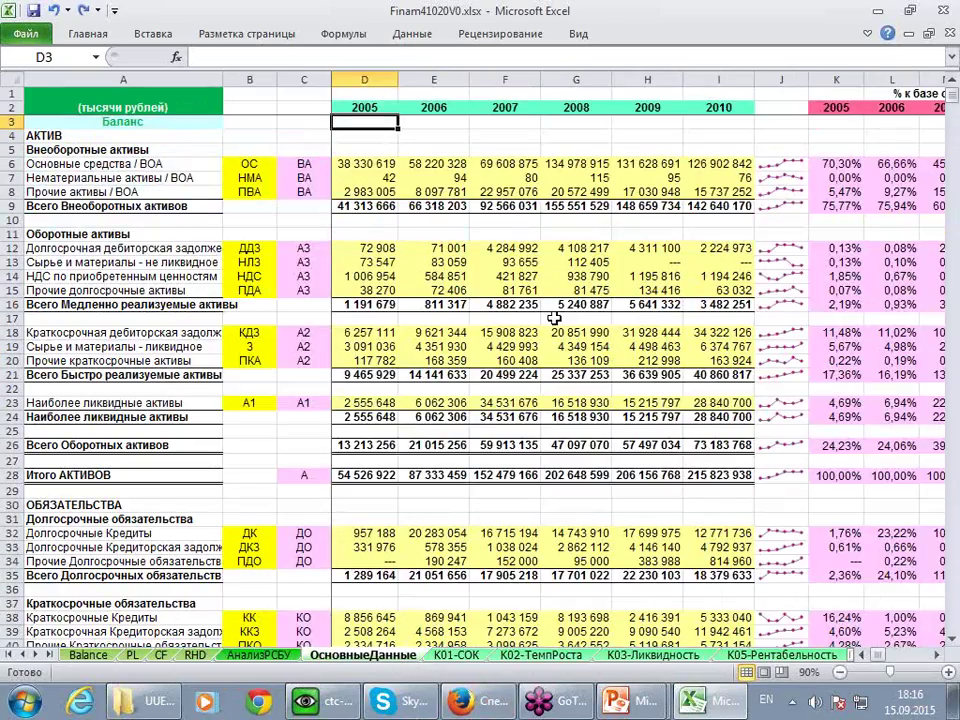
ctrl+scroll(549, 306, down, 5)
ctrl+scroll(522, 341, down, 3)
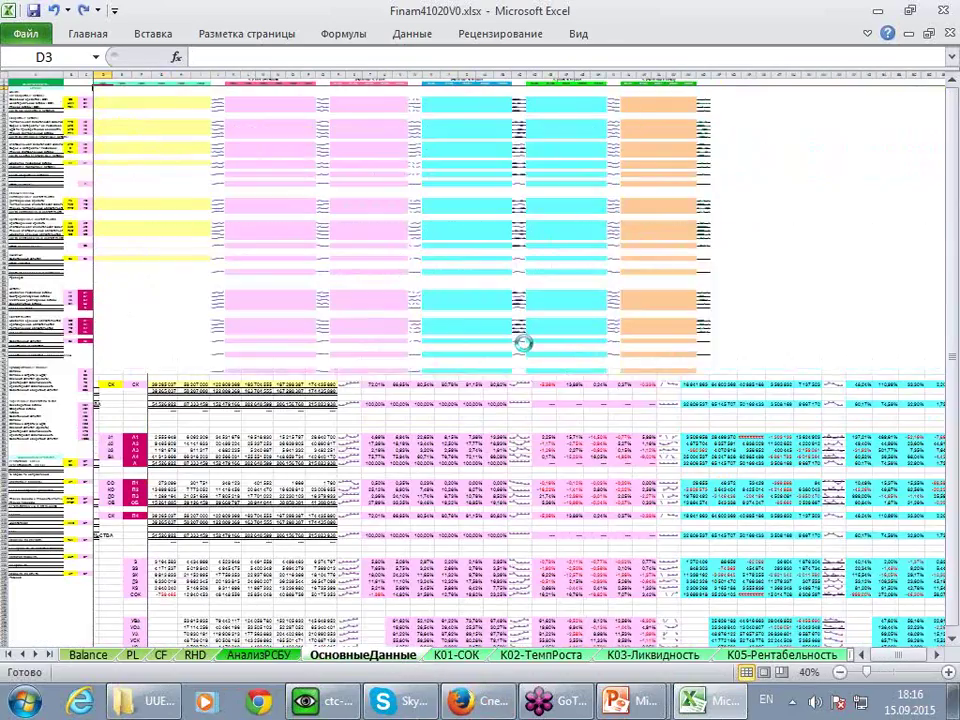
scroll(480, 340, up, 8)
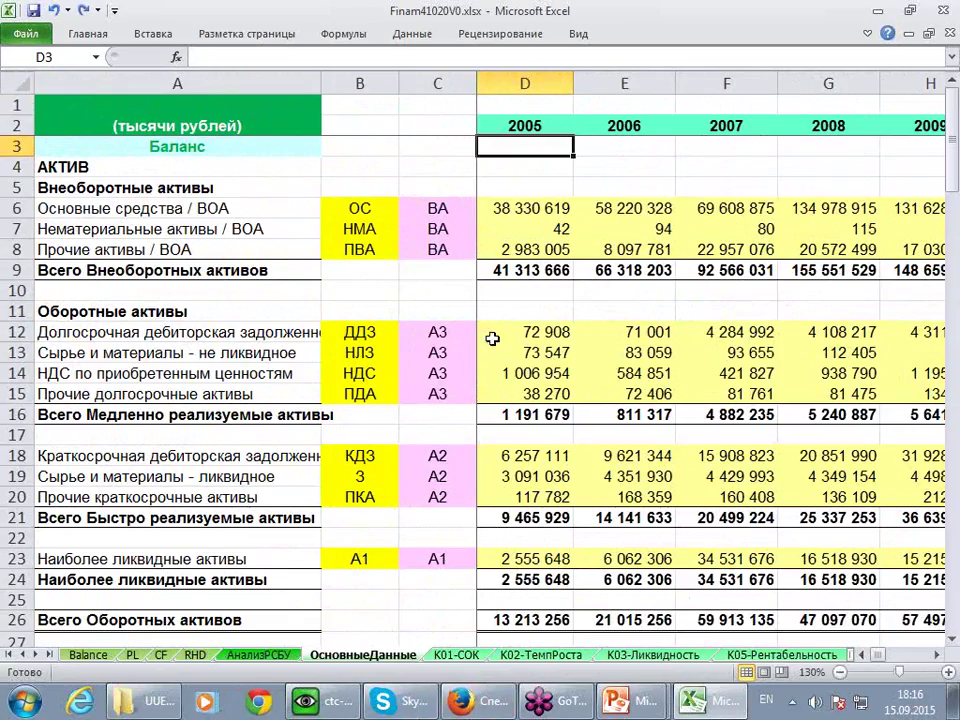
scroll(486, 345, down, 3)
click(568, 341)
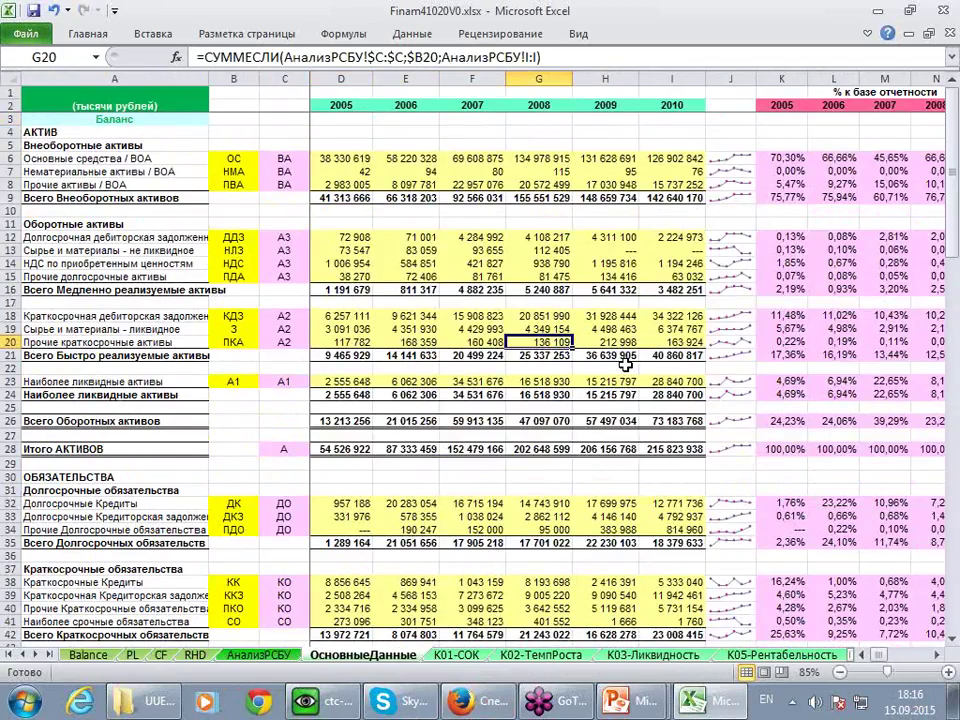
Inspect the formula in cell G57 of the assets summary and close the Finam41020V0.xlsx workbook without saving changes
scroll(625, 365, down, 10)
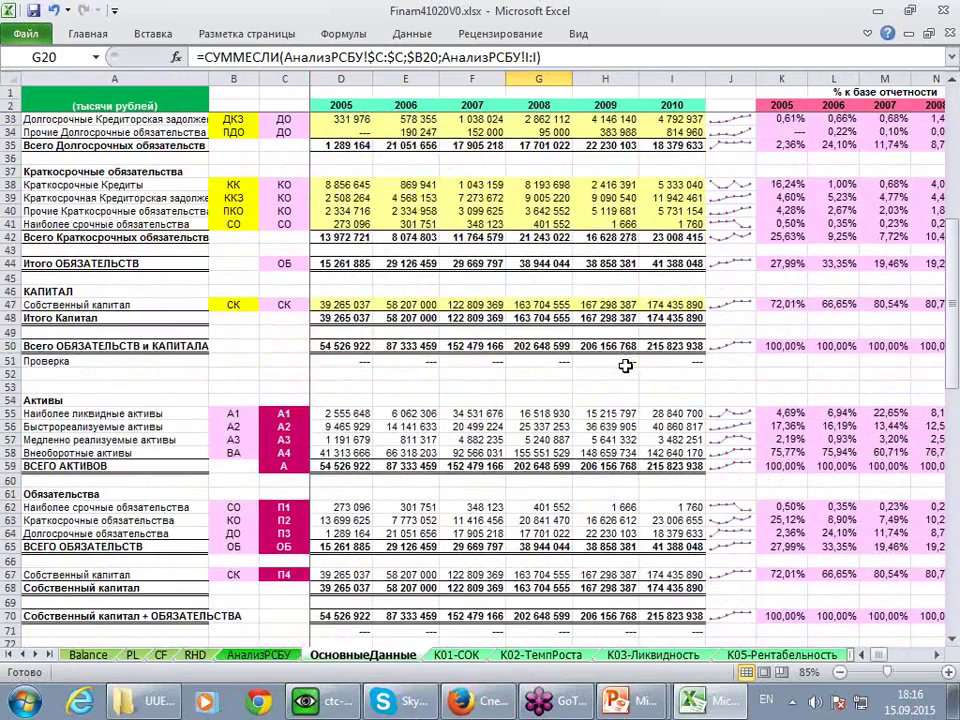
click(541, 439)
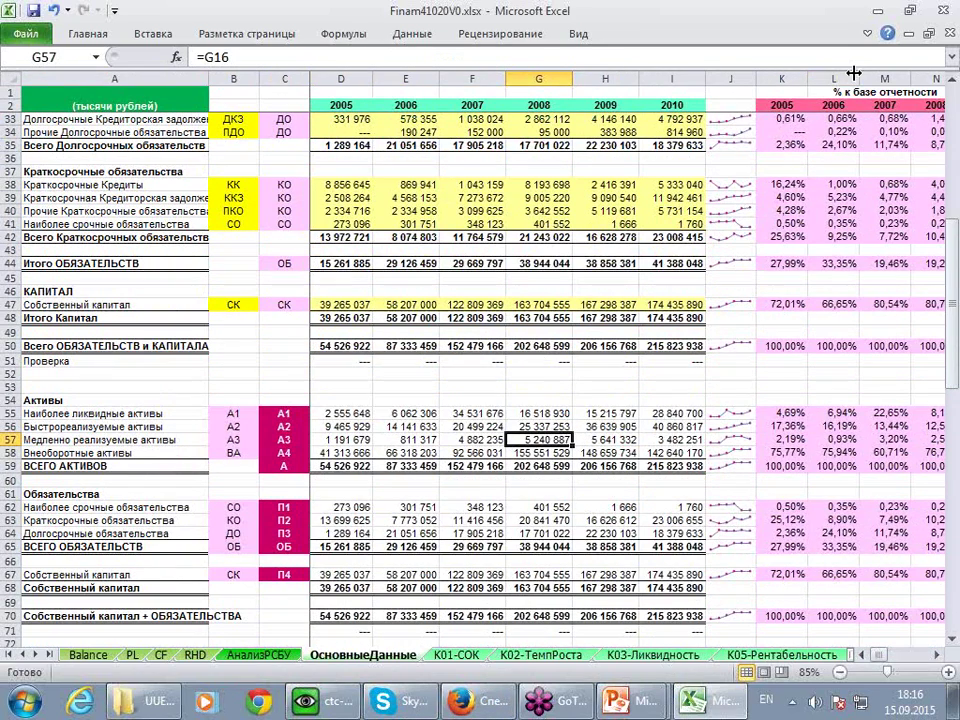
click(946, 12)
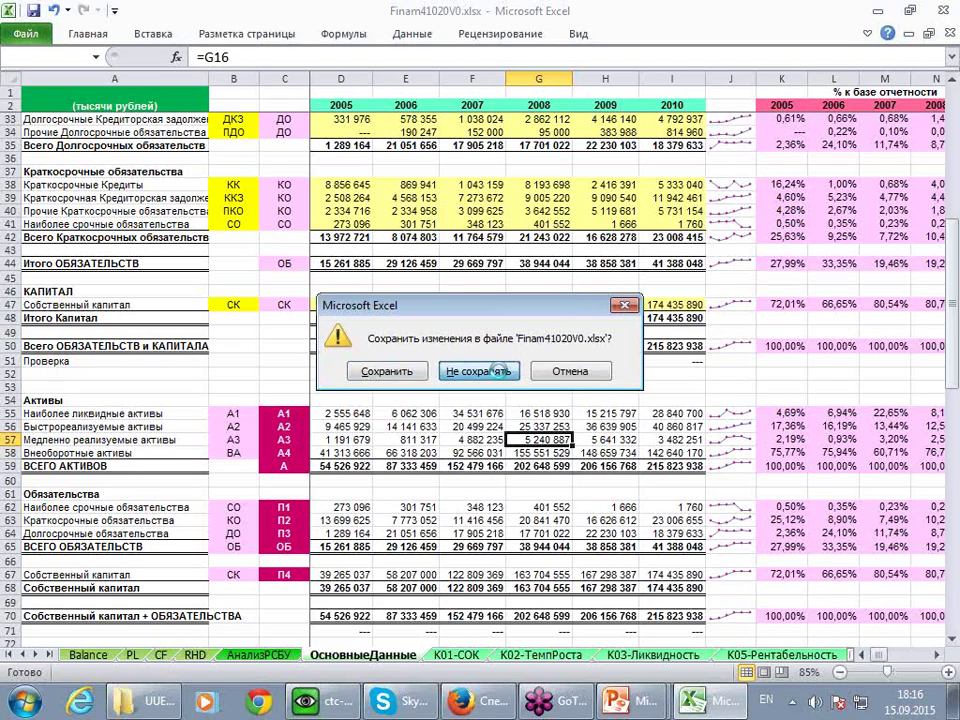
click(478, 372)
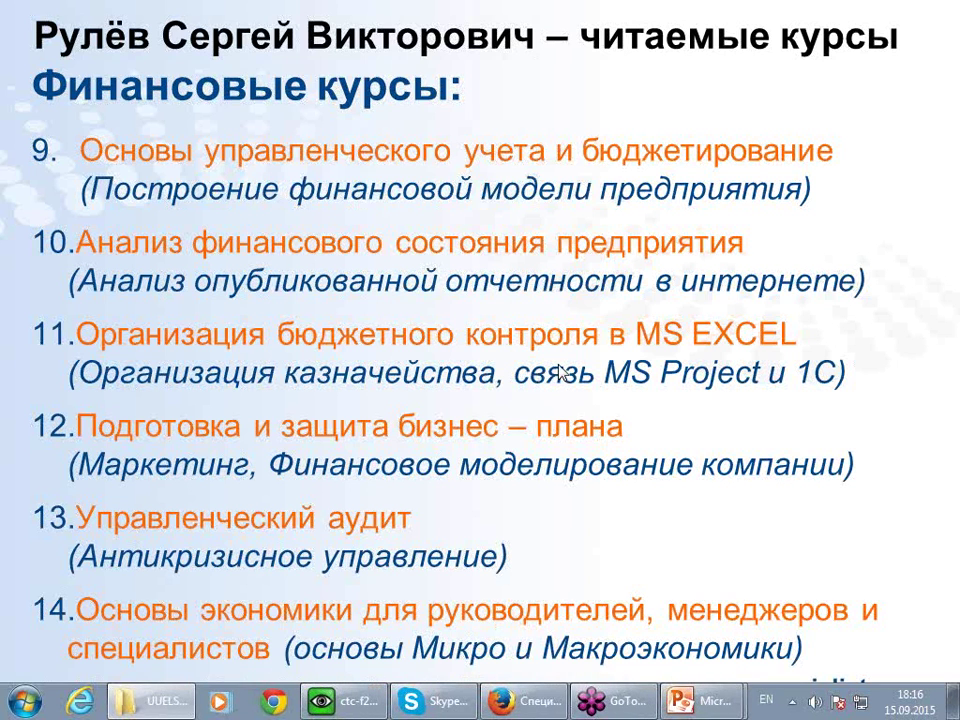